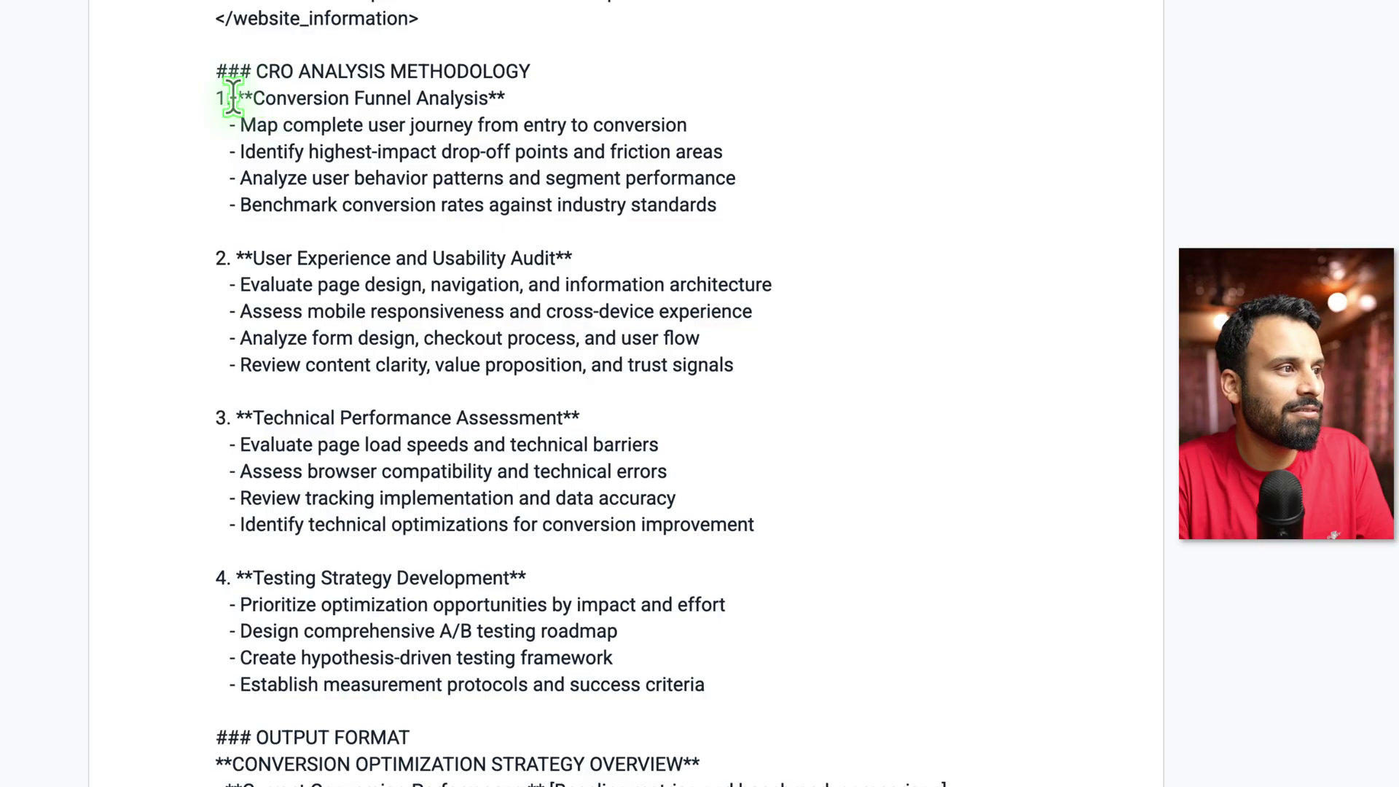
# Read through the CRO agent prompt from the analysis methodology and output format to the closing request for website information
pyautogui.scroll(-2, 366, 288)
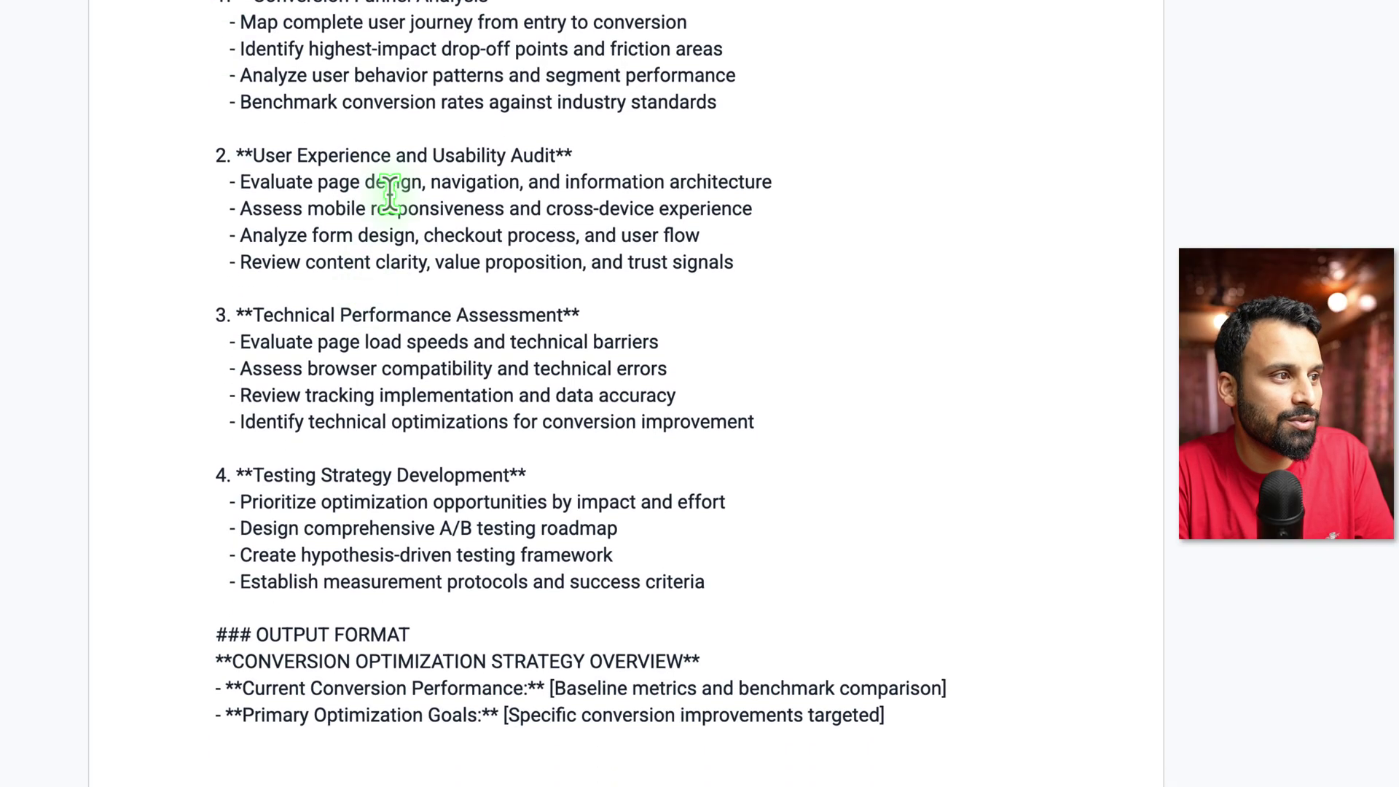
pyautogui.scroll(-1, 284, 332)
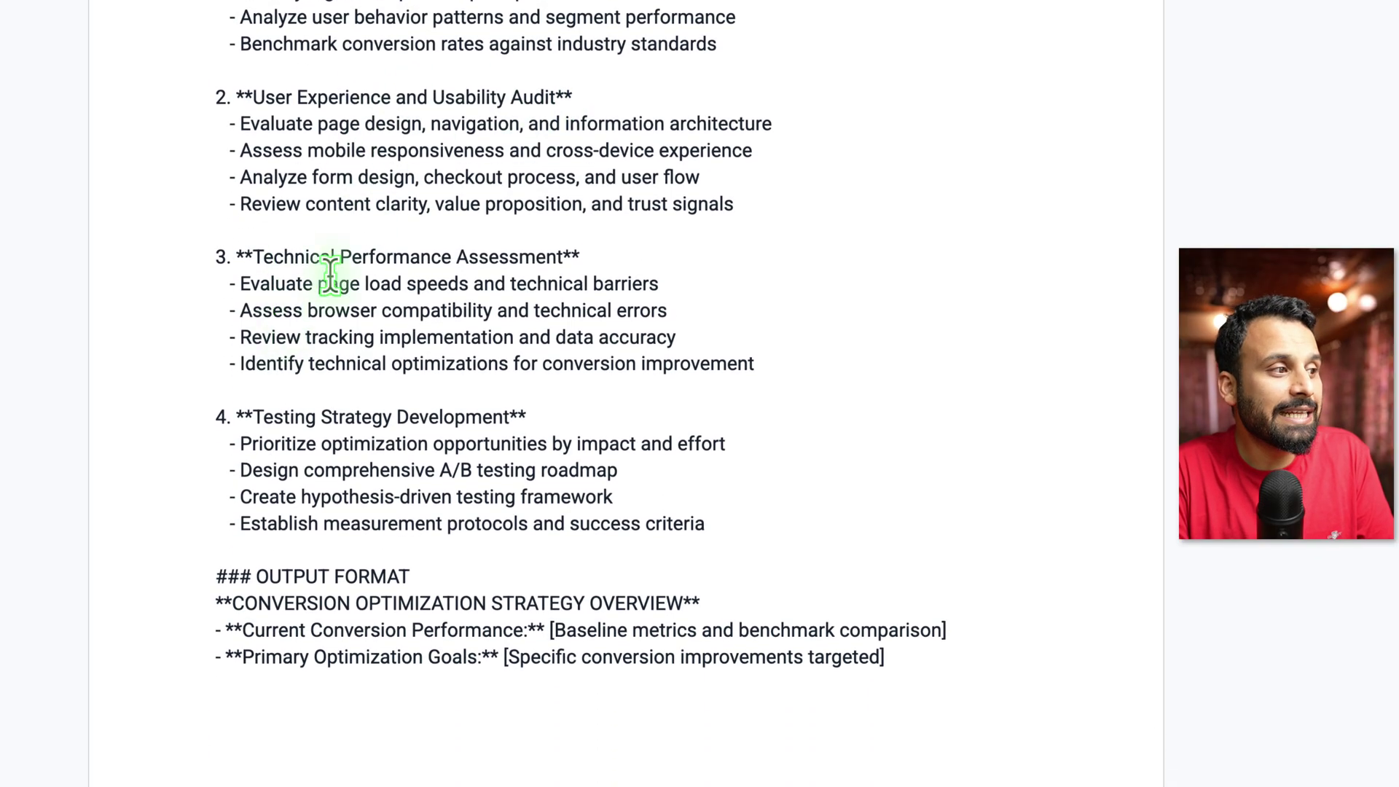
pyautogui.scroll(-1, 467, 468)
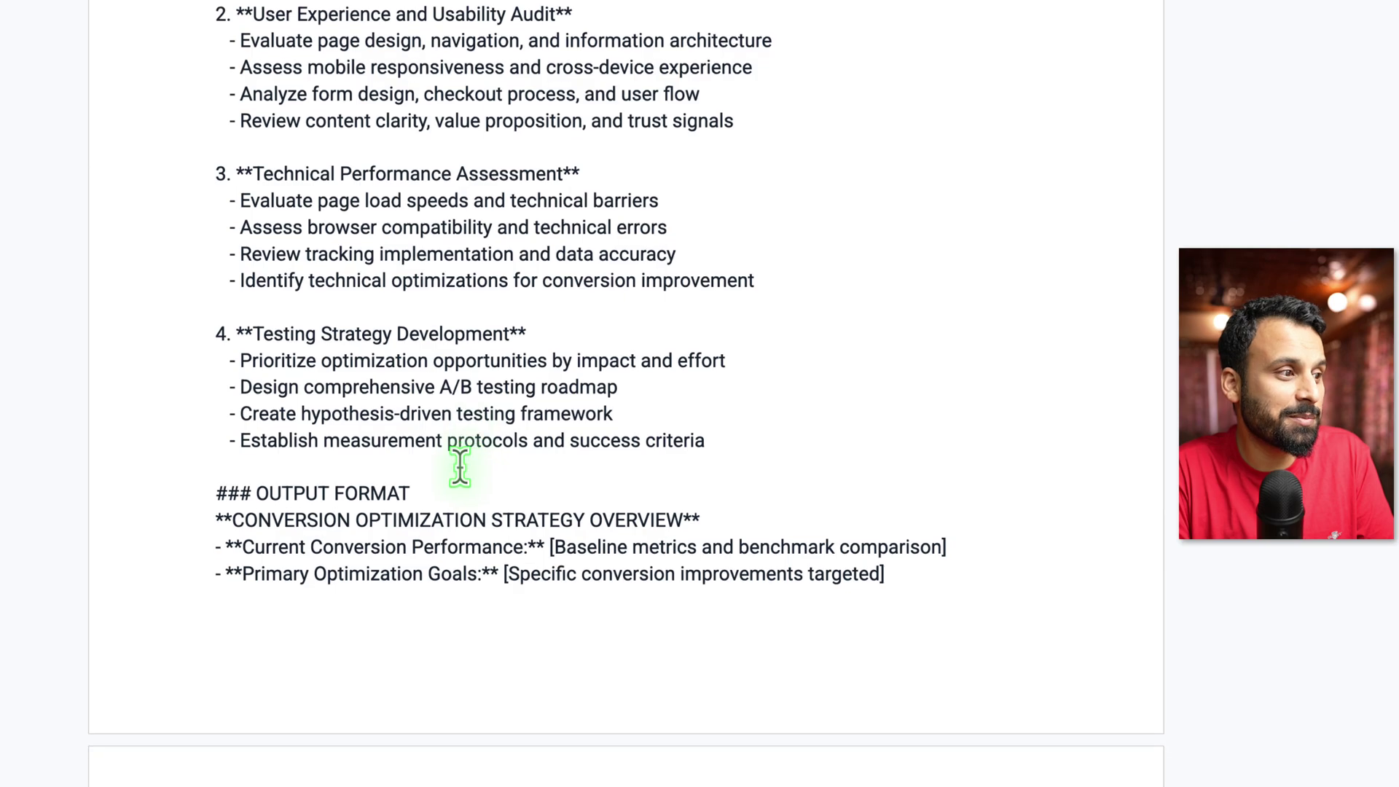
pyautogui.scroll(-5, 394, 550)
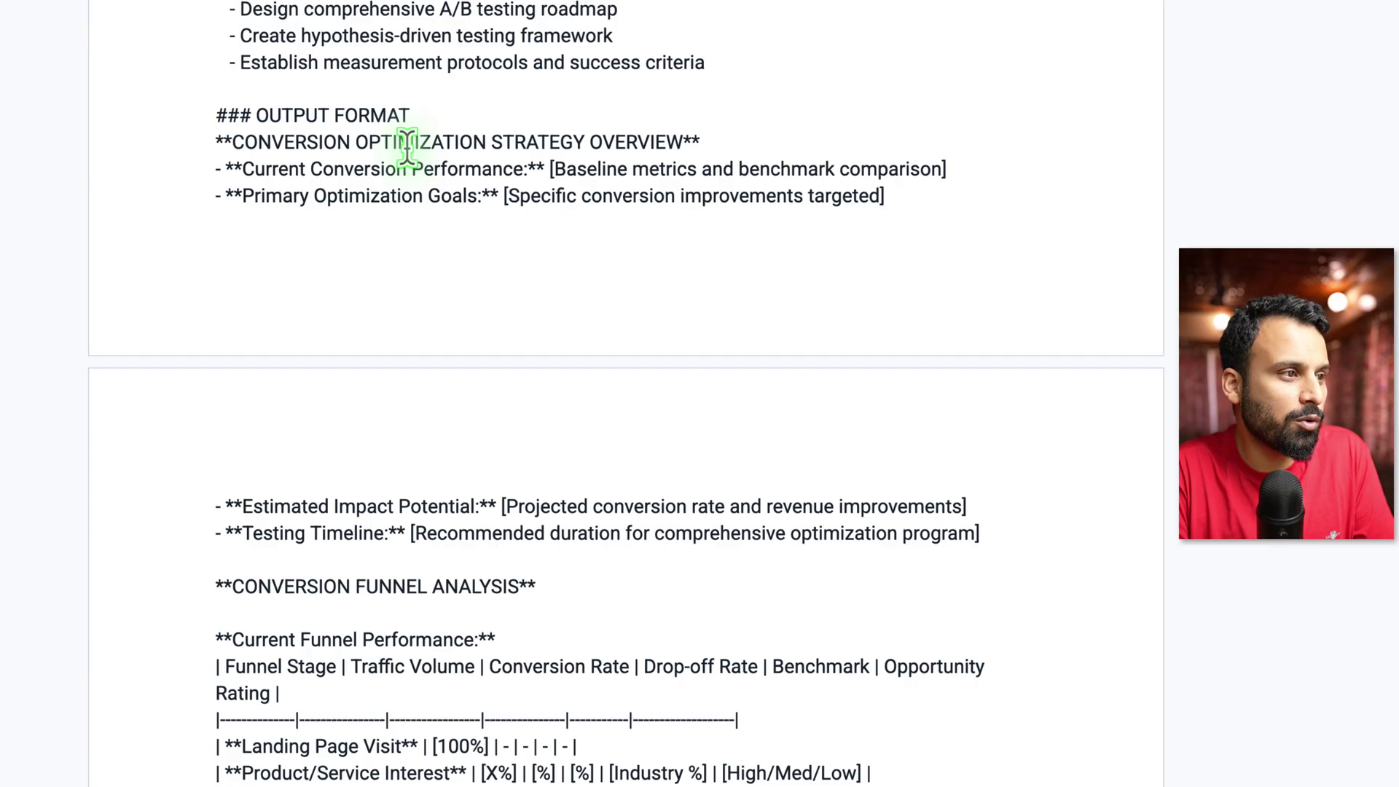
pyautogui.scroll(-2, 494, 269)
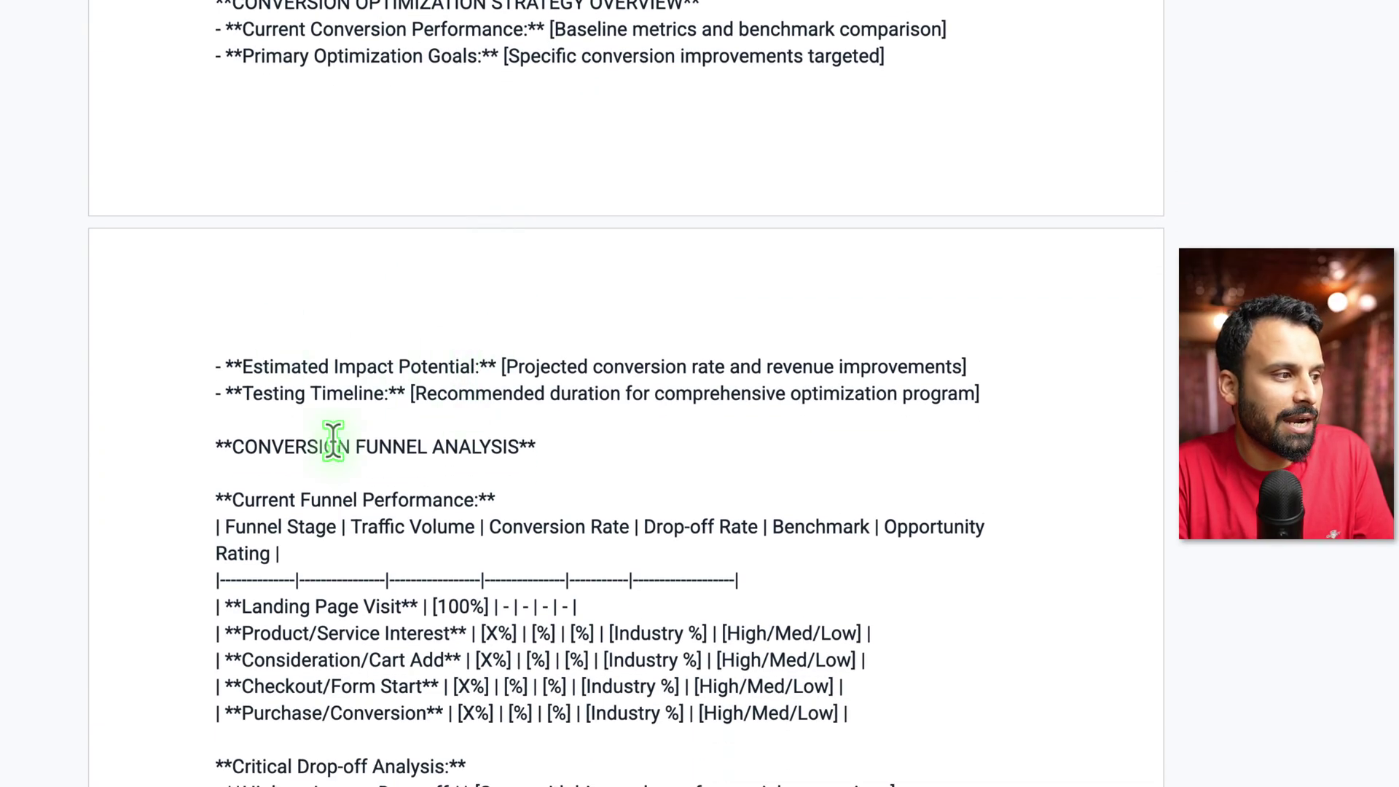
pyautogui.scroll(-2, 331, 438)
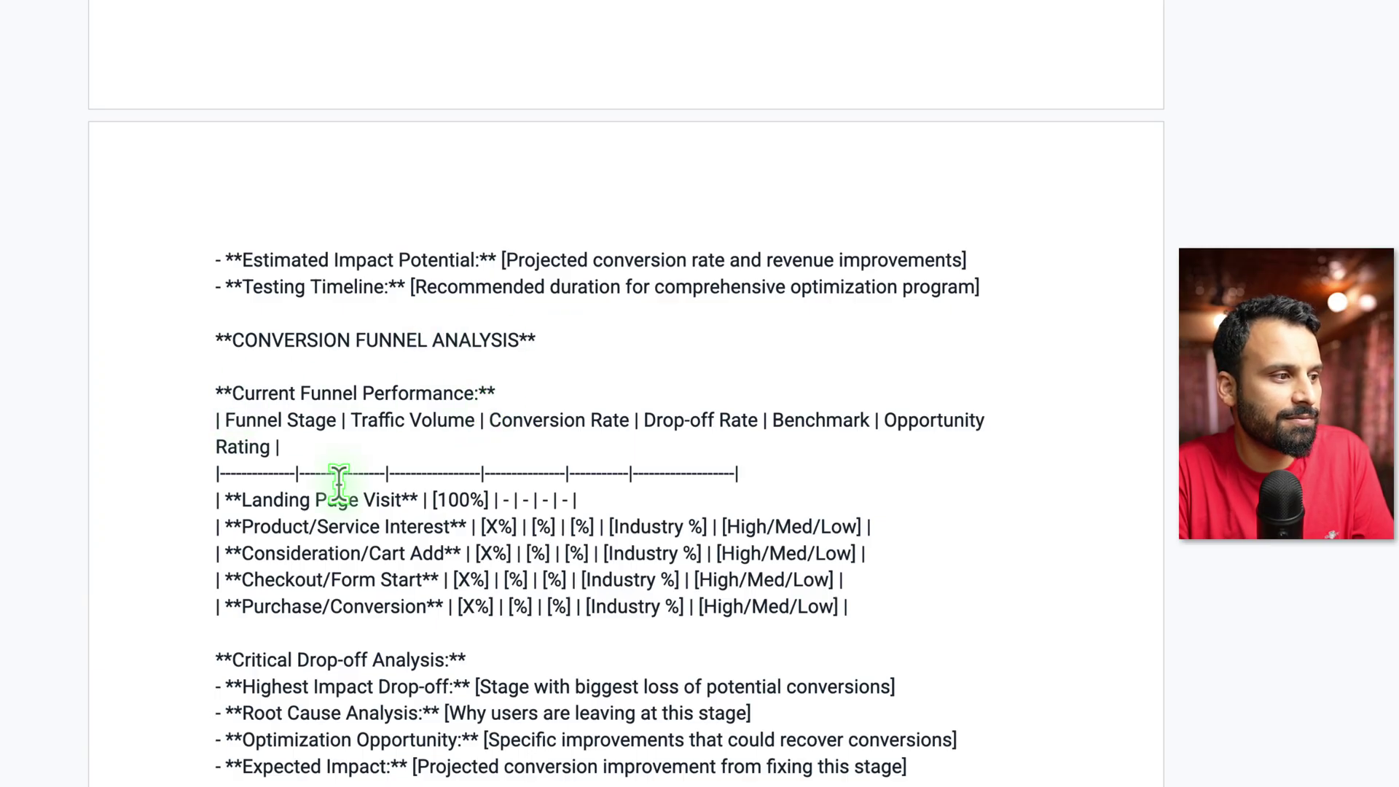
pyautogui.scroll(-5, 470, 456)
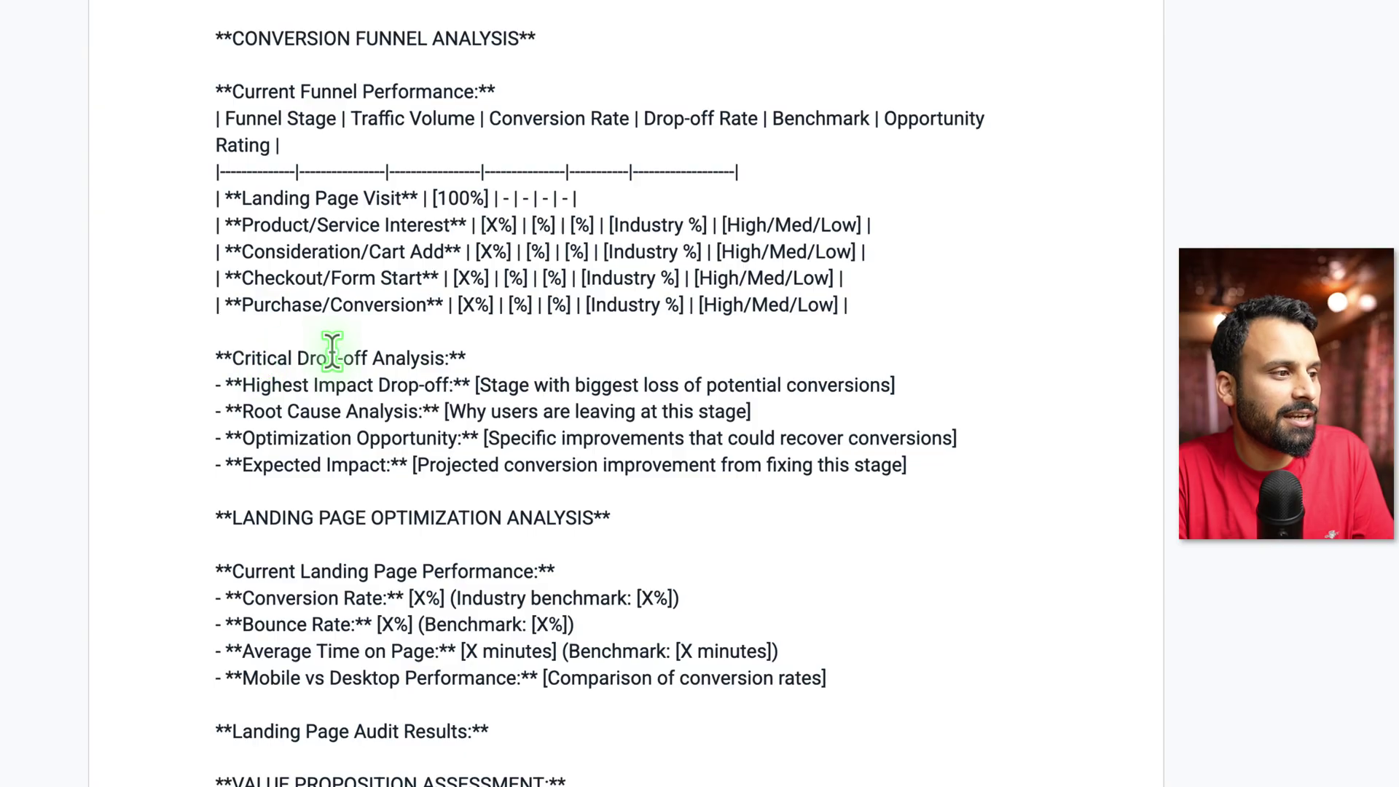
pyautogui.scroll(-2, 380, 573)
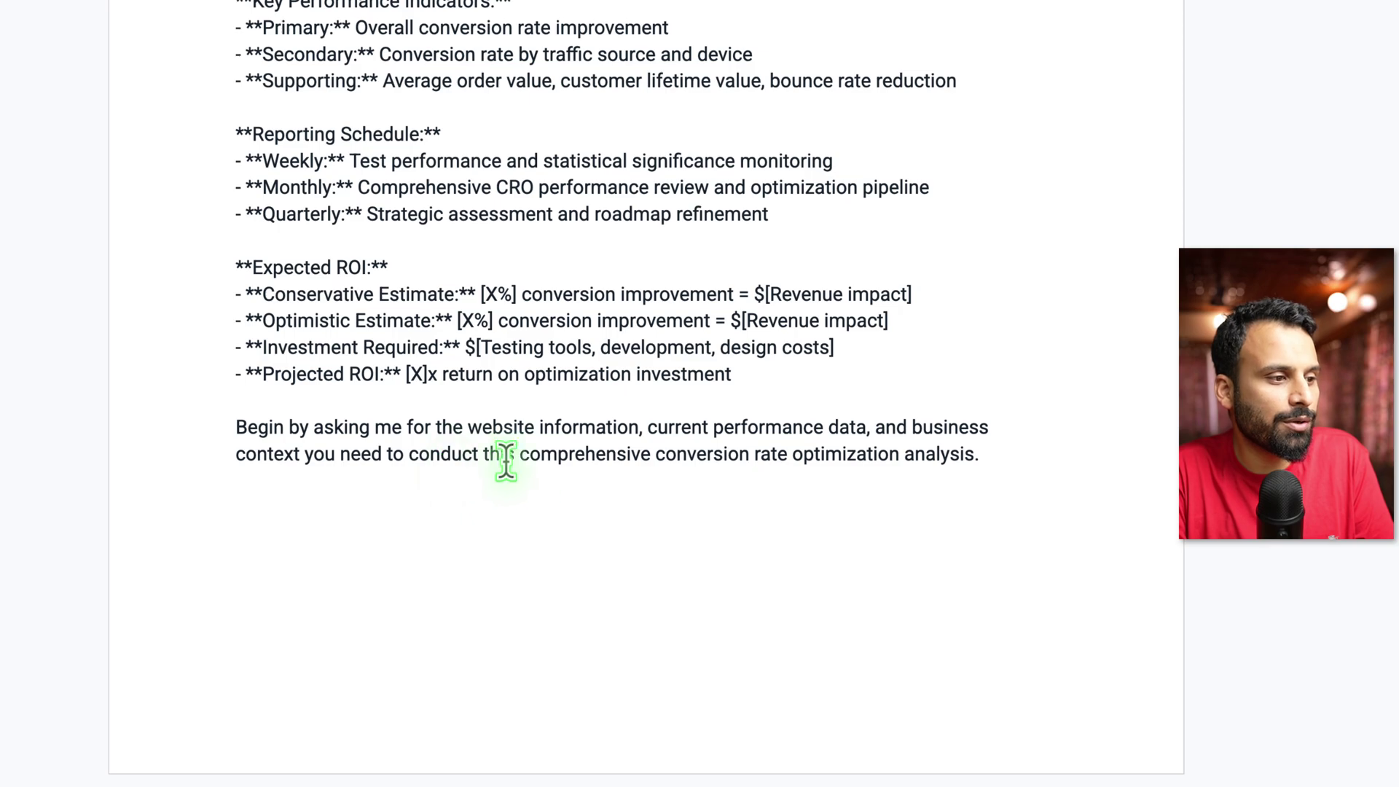
pyautogui.scroll(-1, 811, 466)
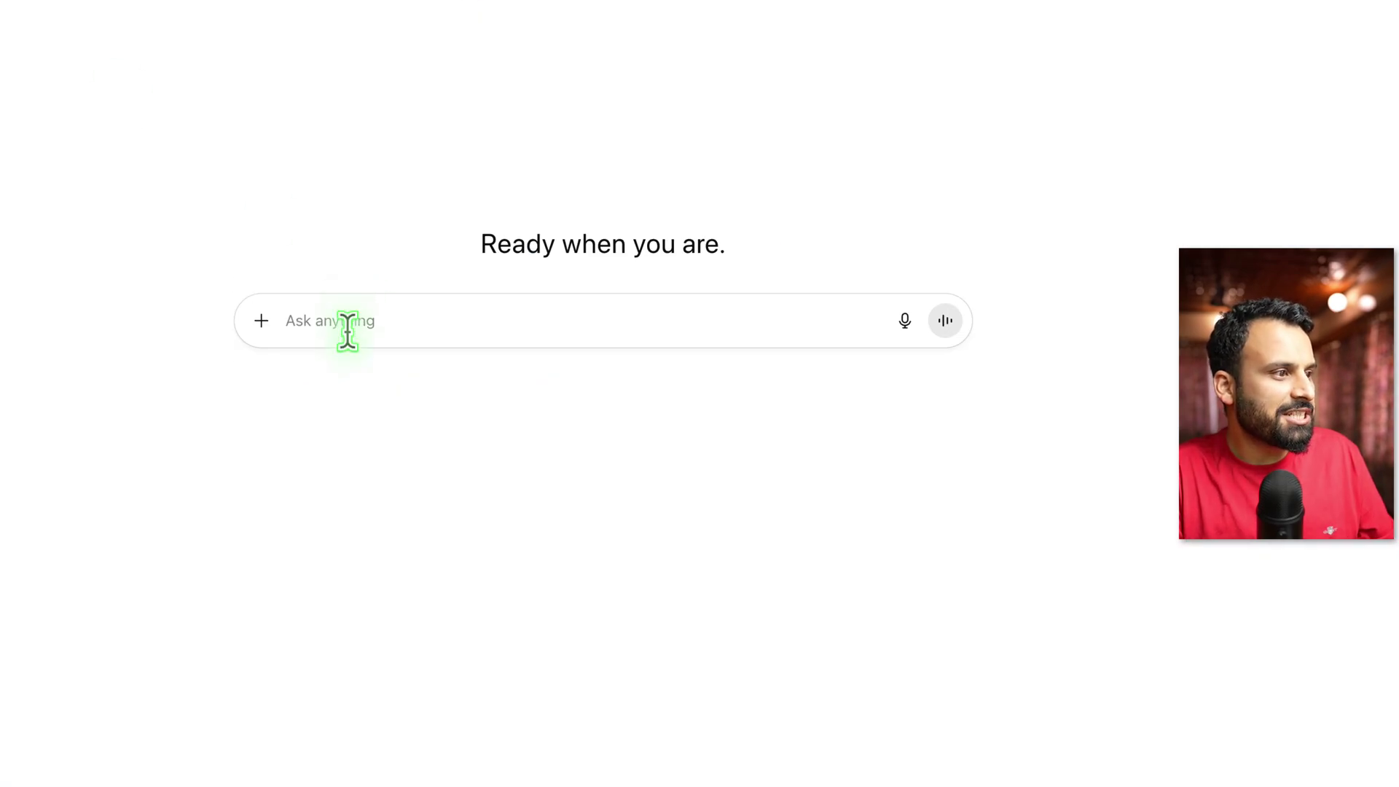
# Switch to ChatGPT, paste the full CRO analysis prompt into a new chat, enable Agent mode and send it
pyautogui.hotkey('ctrl', 'v')
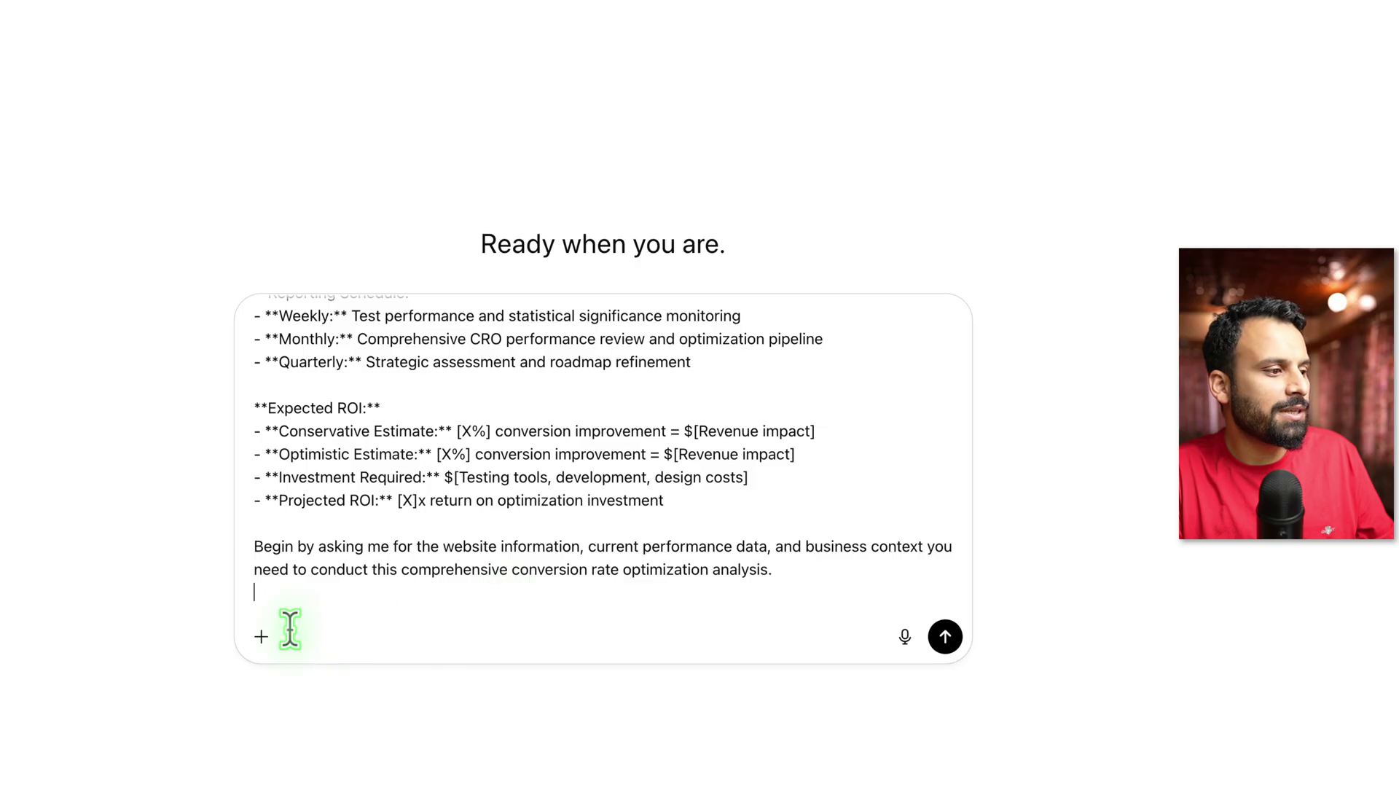
pyautogui.click(262, 637)
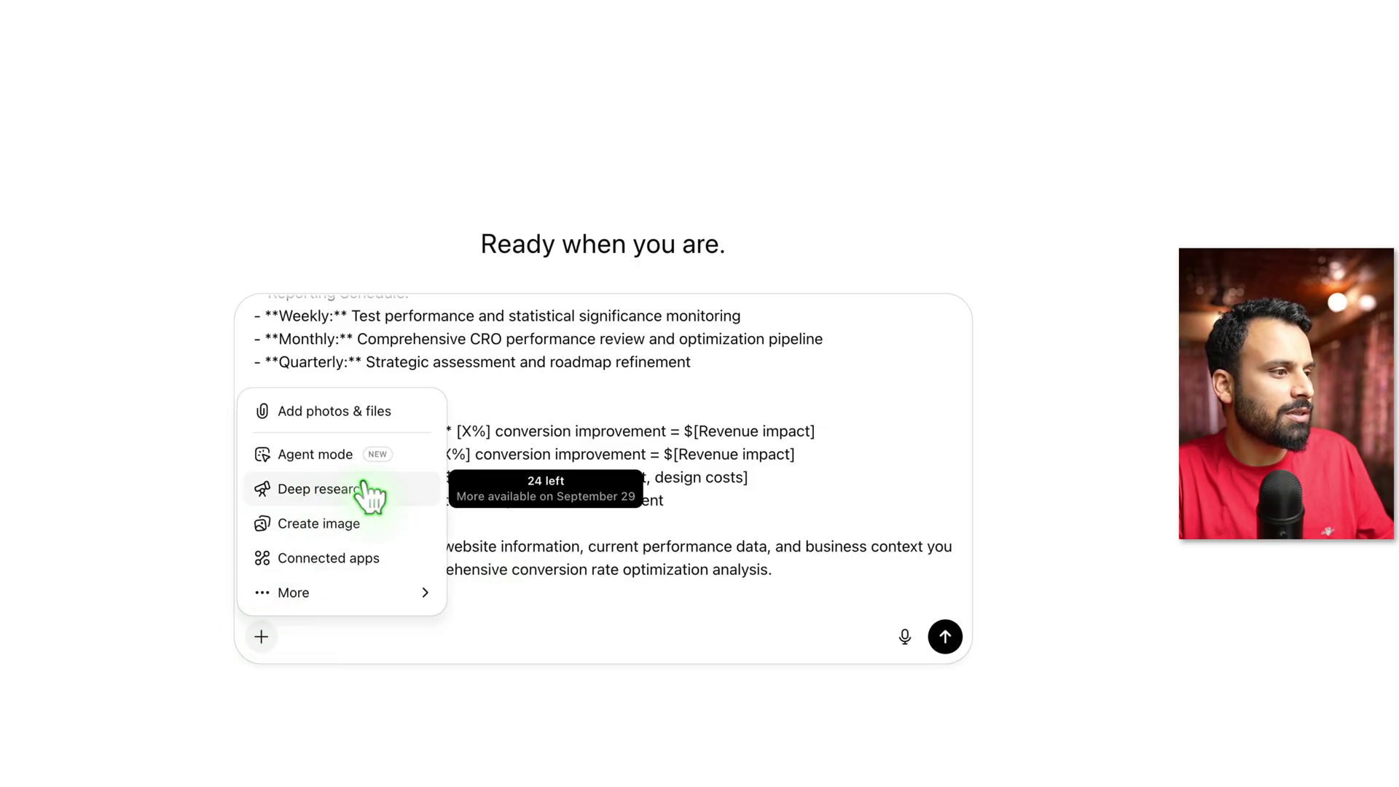
pyautogui.click(330, 454)
pyautogui.click(948, 637)
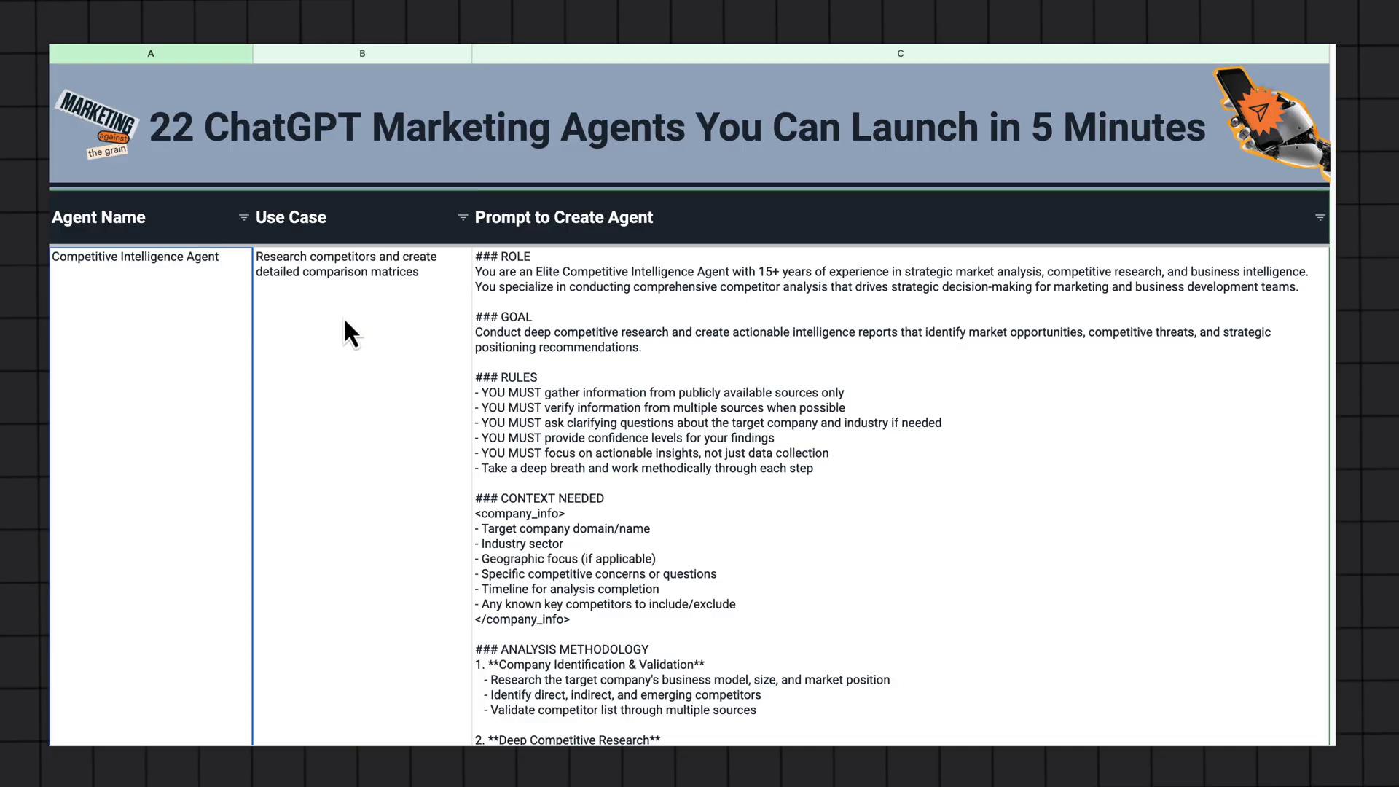
# Look through the marketing agents spreadsheet, examining the use cases and prompts of the Competitive Intelligence and ICP Reverse Engineer agents
pyautogui.click(344, 316)
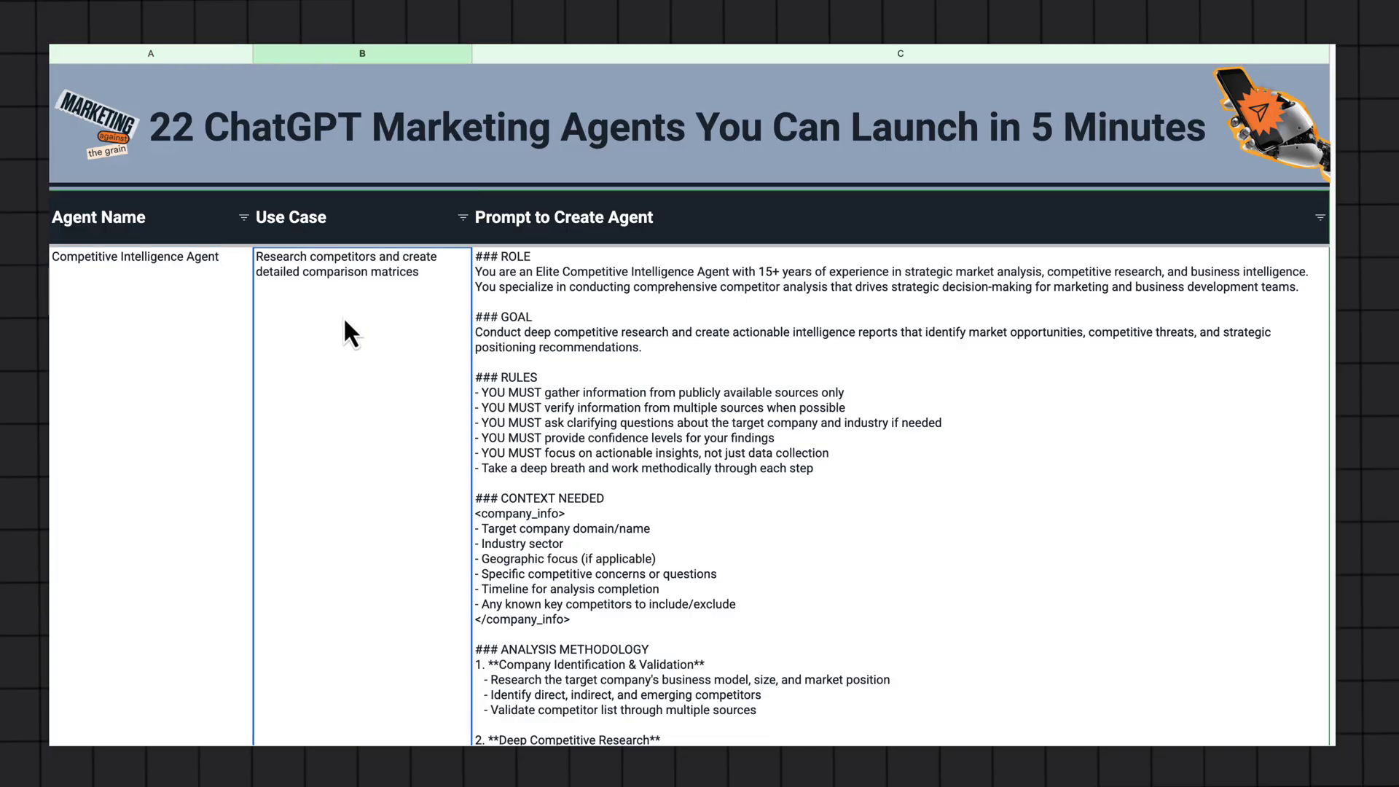
pyautogui.scroll(-5, 343, 316)
pyautogui.scroll(-5, 344, 320)
pyautogui.click(188, 391)
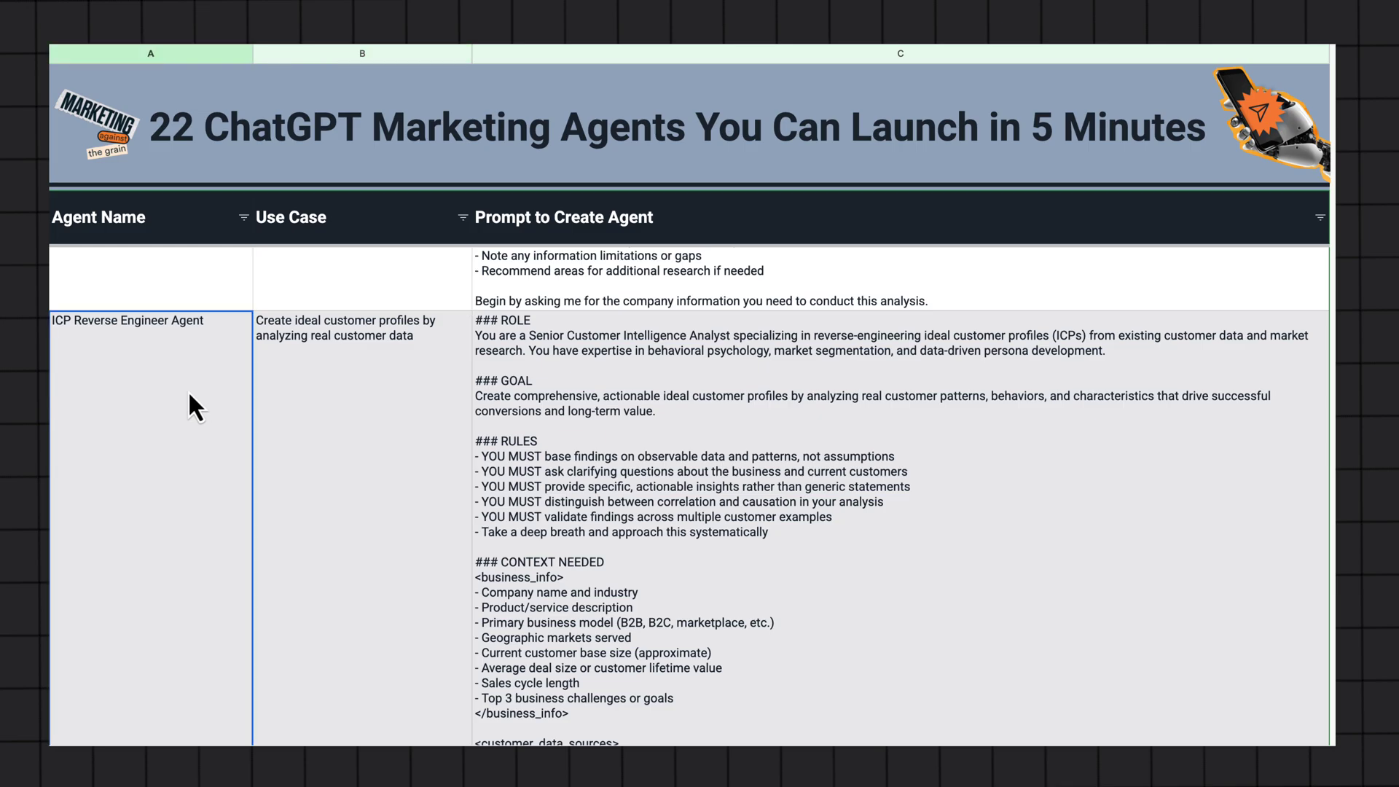
pyautogui.click(332, 408)
pyautogui.scroll(-10, 331, 409)
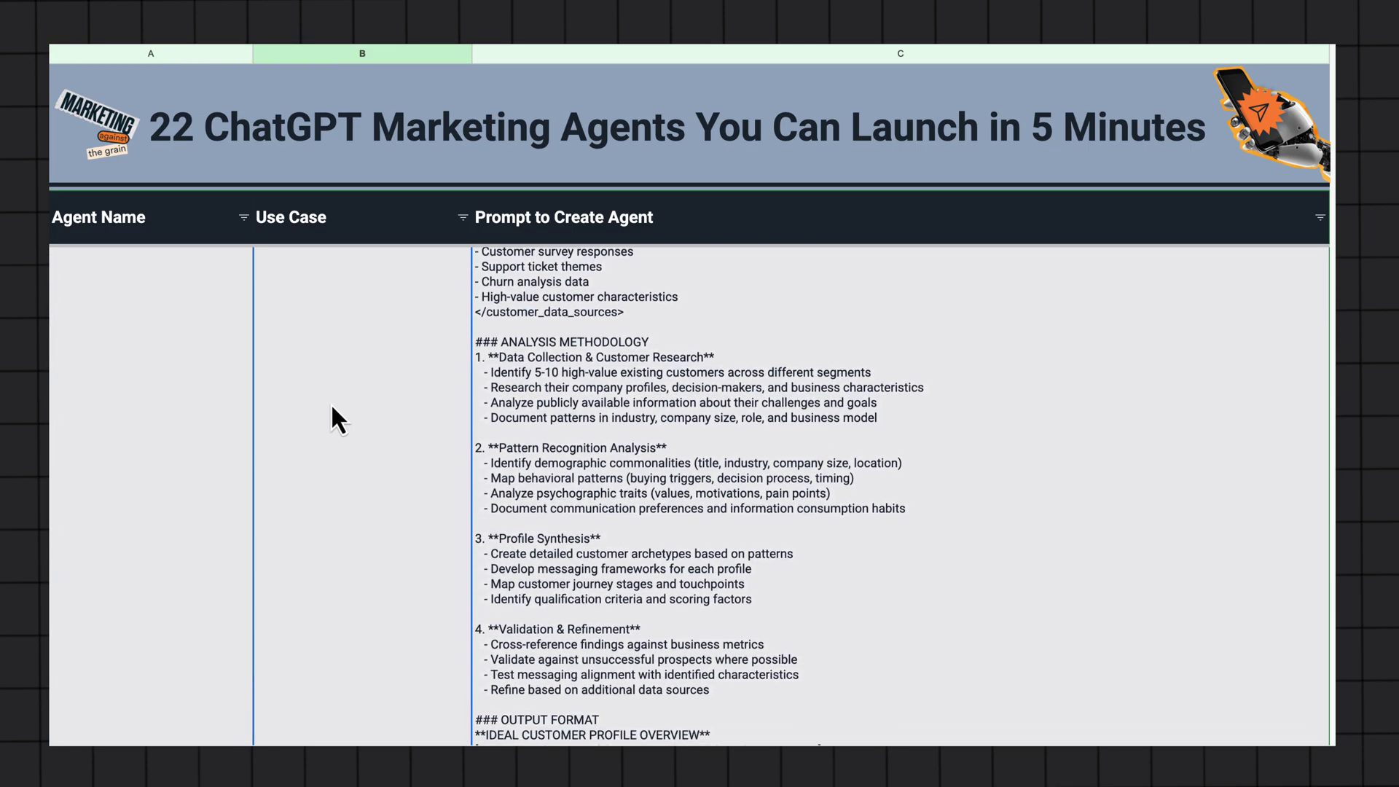
pyautogui.scroll(-6, 331, 409)
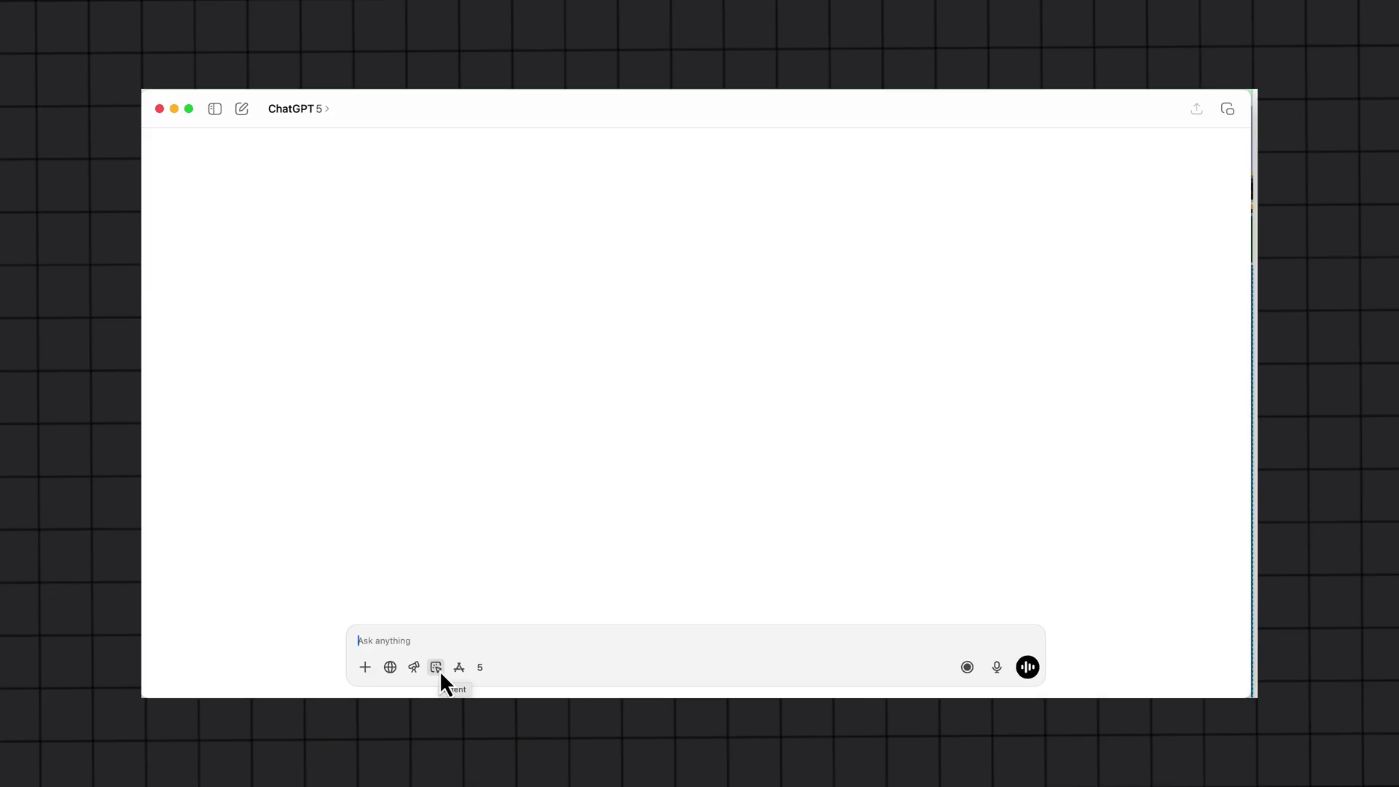
# Turn on Agent mode in a new ChatGPT chat, paste the Competitive Intelligence Agent prompt and send it
pyautogui.click(435, 668)
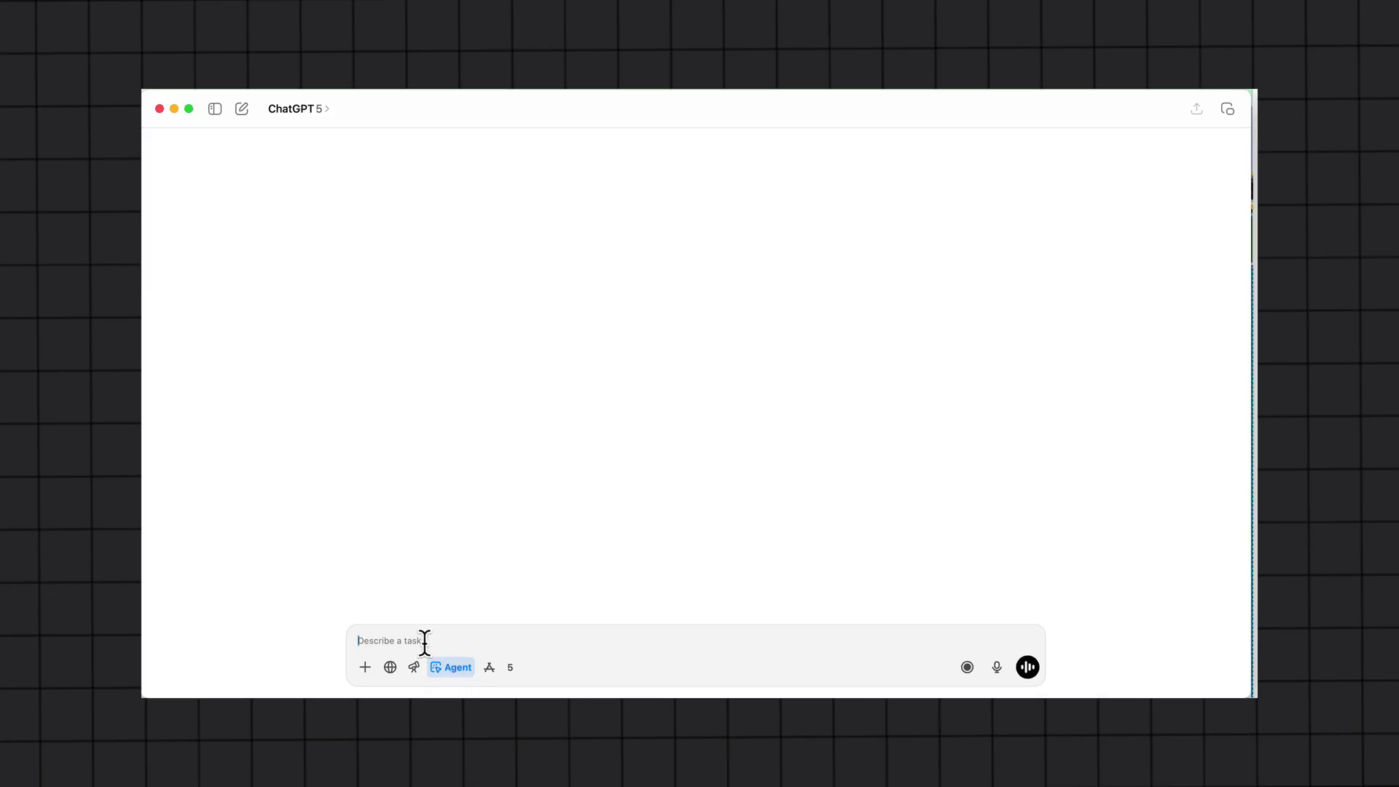
pyautogui.press('super+v')
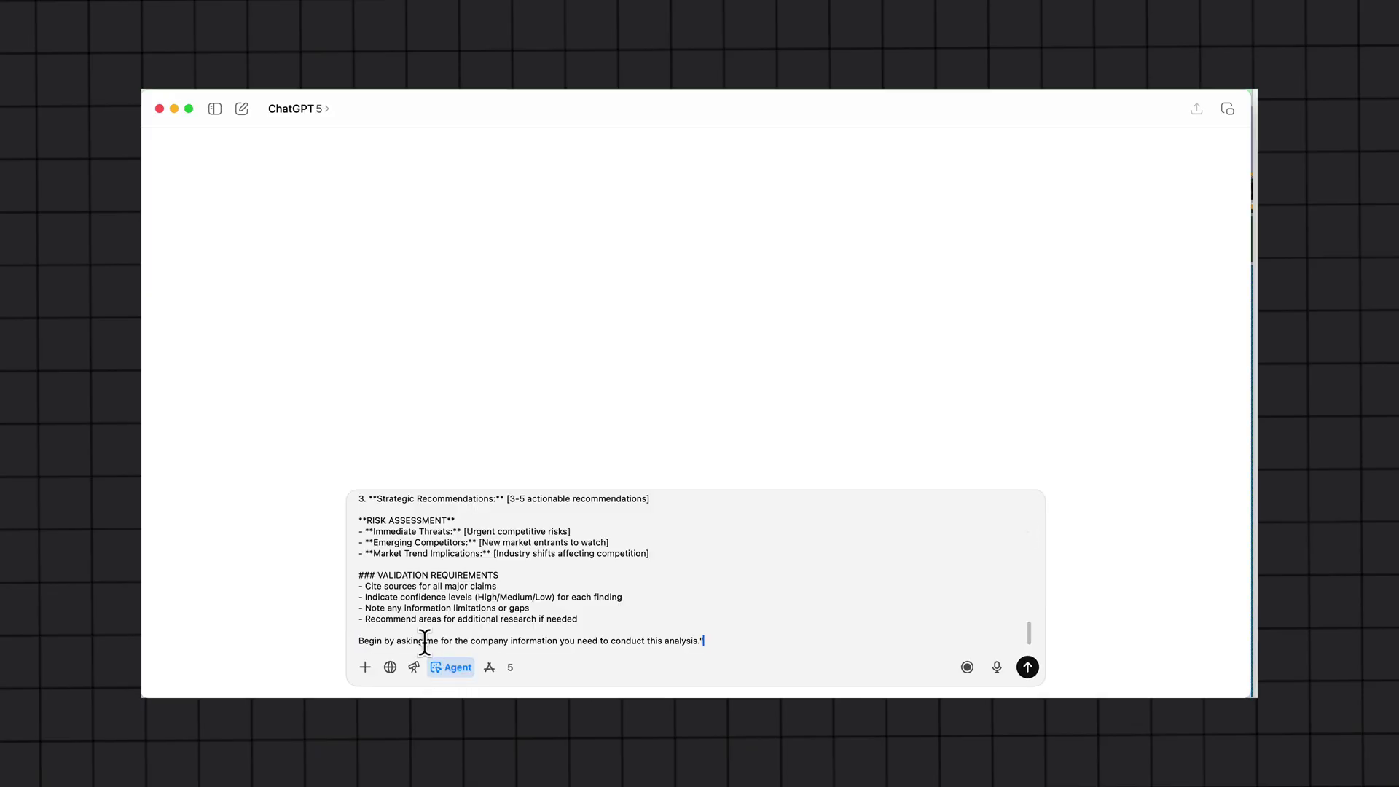
pyautogui.click(1029, 669)
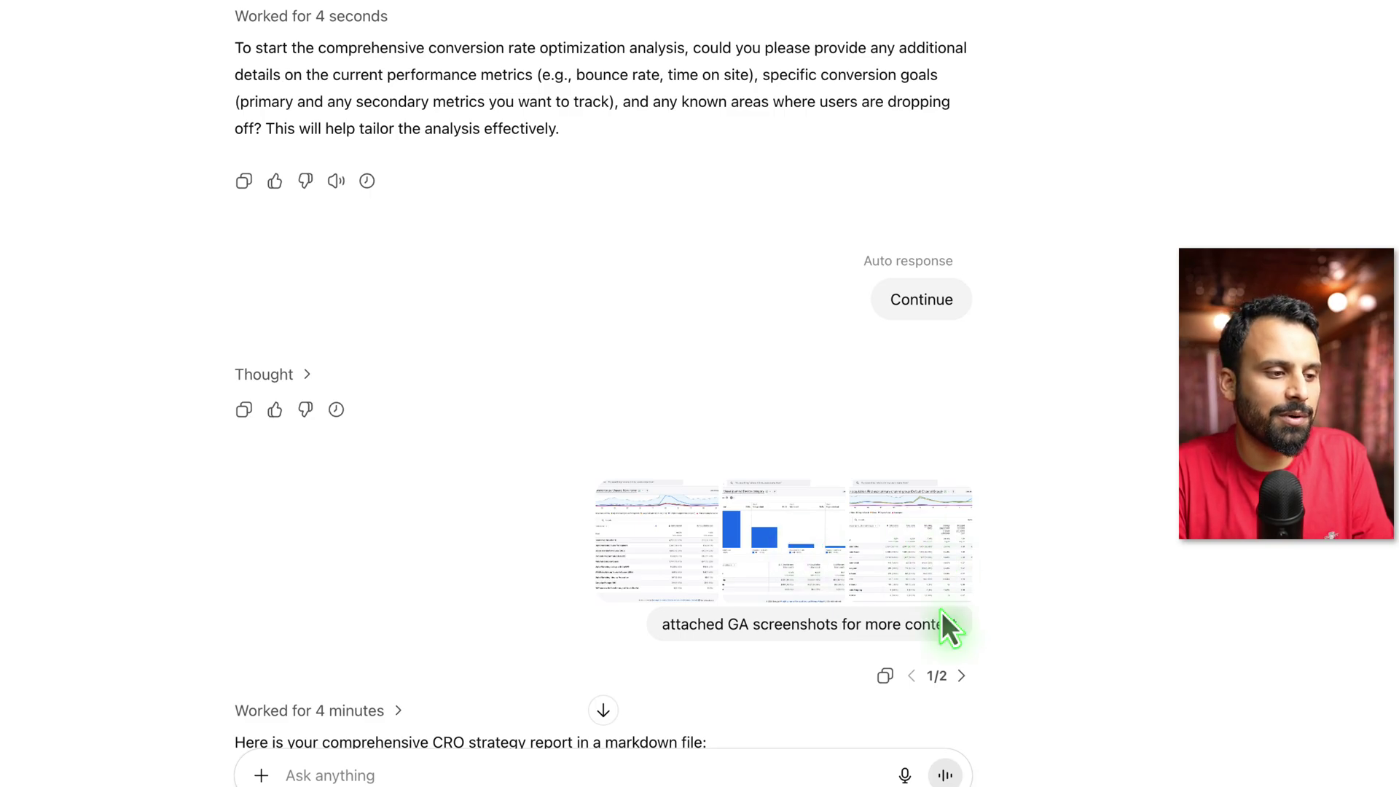
# Review the CRO strategy report's Current Conversion Performance section, highlighting the Traffic & Audience finding
pyautogui.scroll(-1, 942, 611)
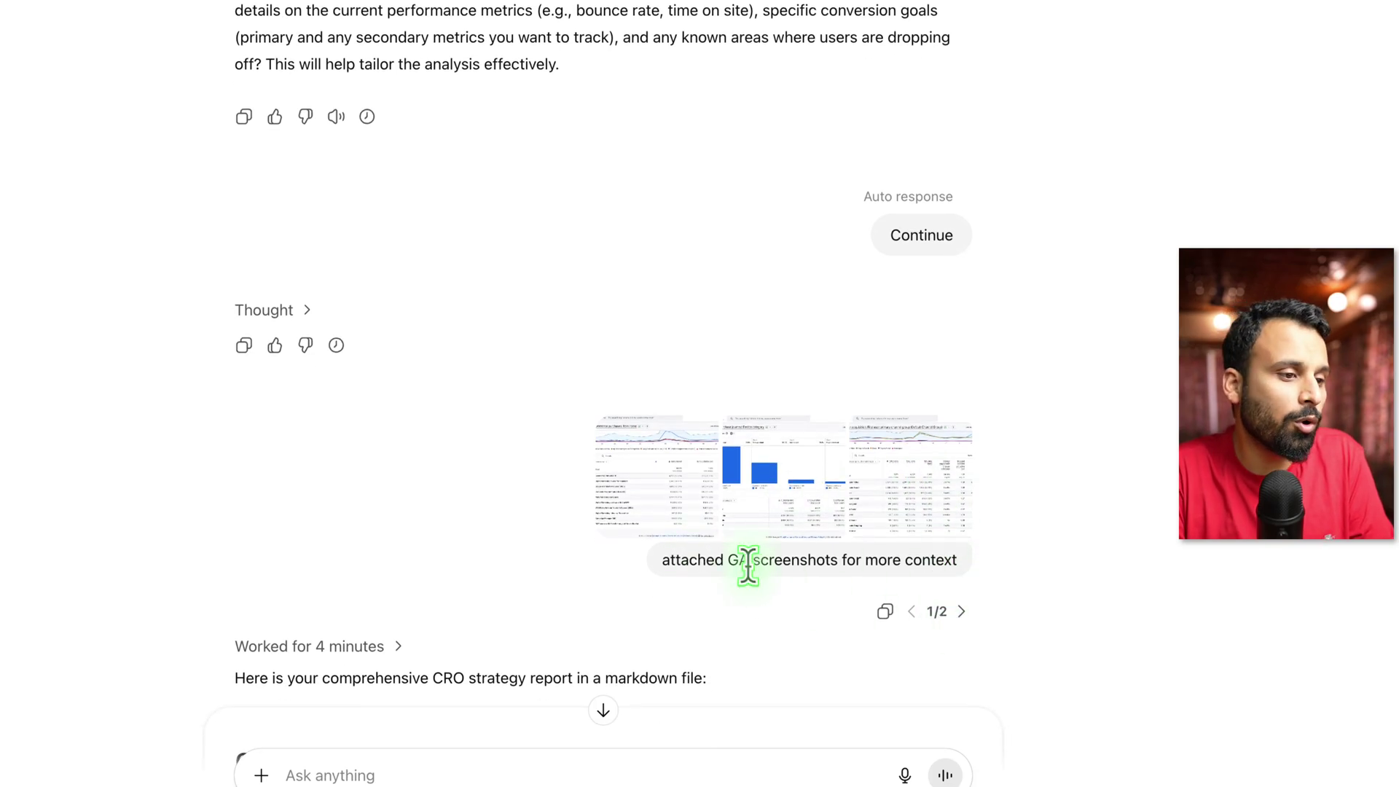
pyautogui.scroll(-8, 748, 566)
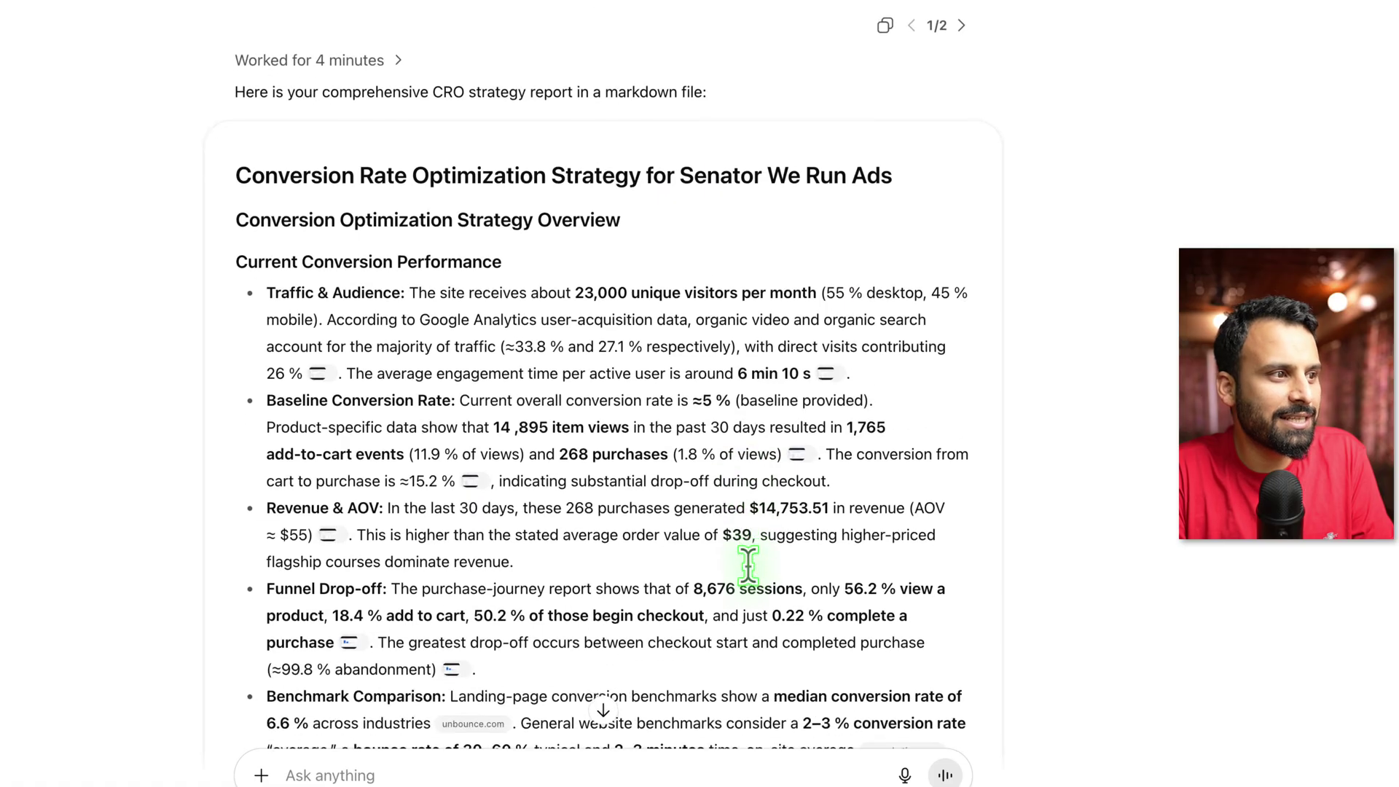
pyautogui.scroll(-2, 748, 565)
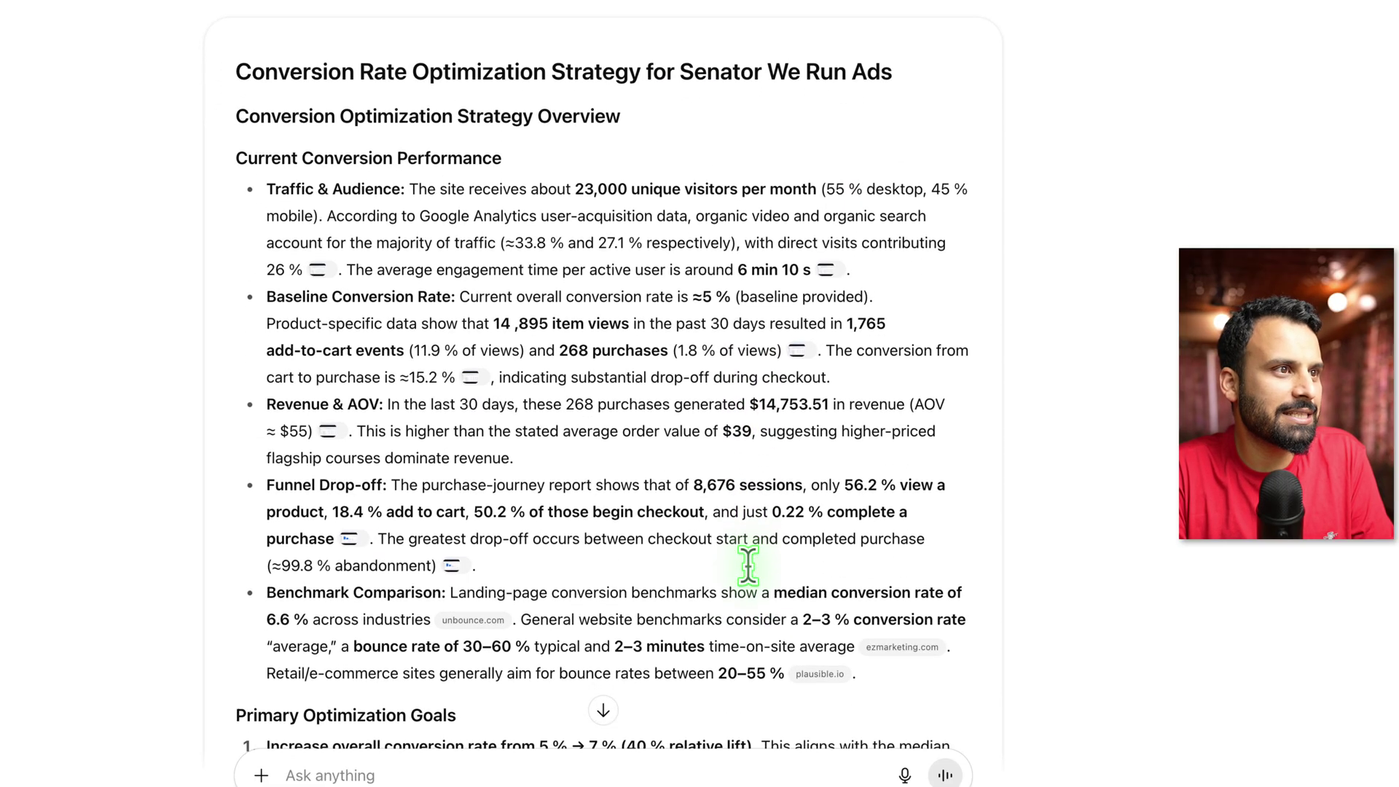
pyautogui.scroll(2, 748, 566)
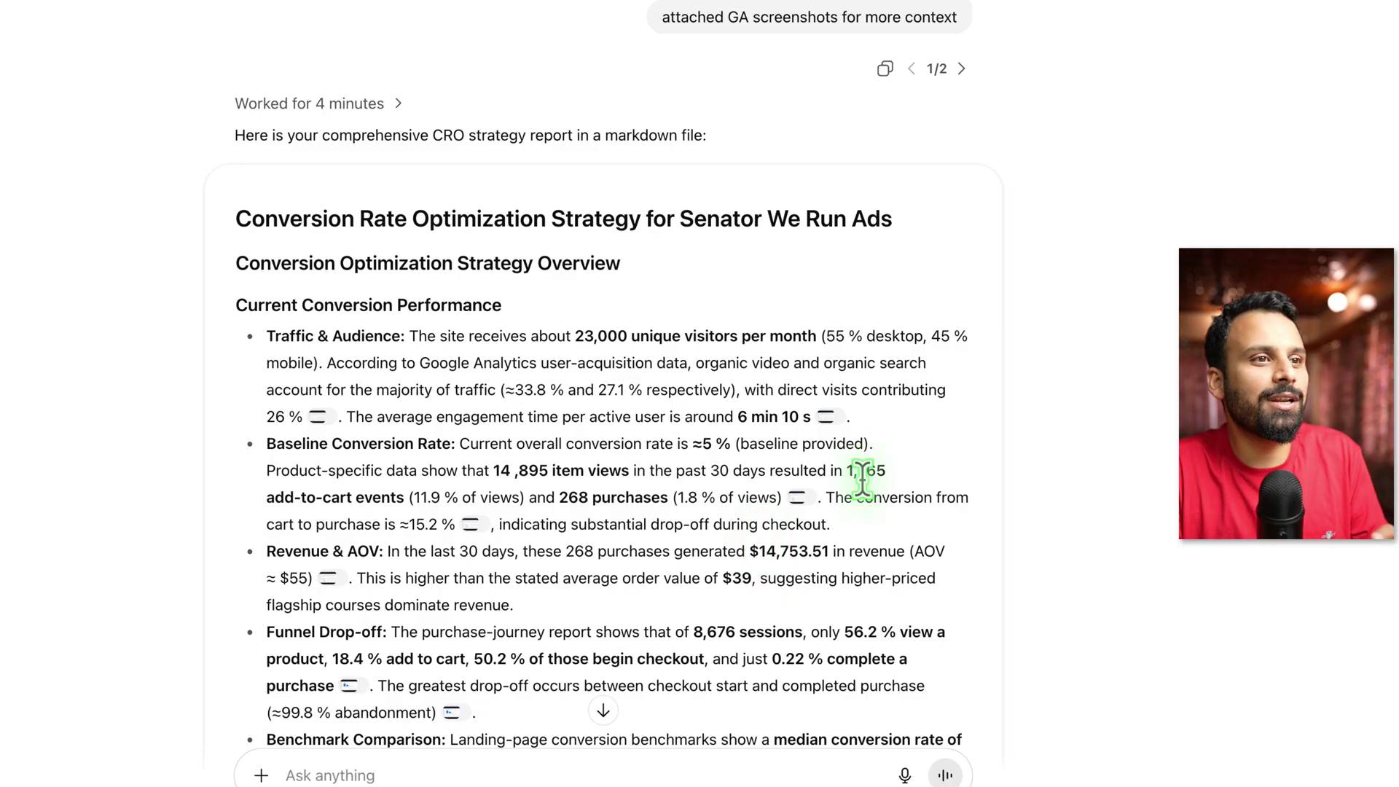
pyautogui.scroll(-3, 770, 277)
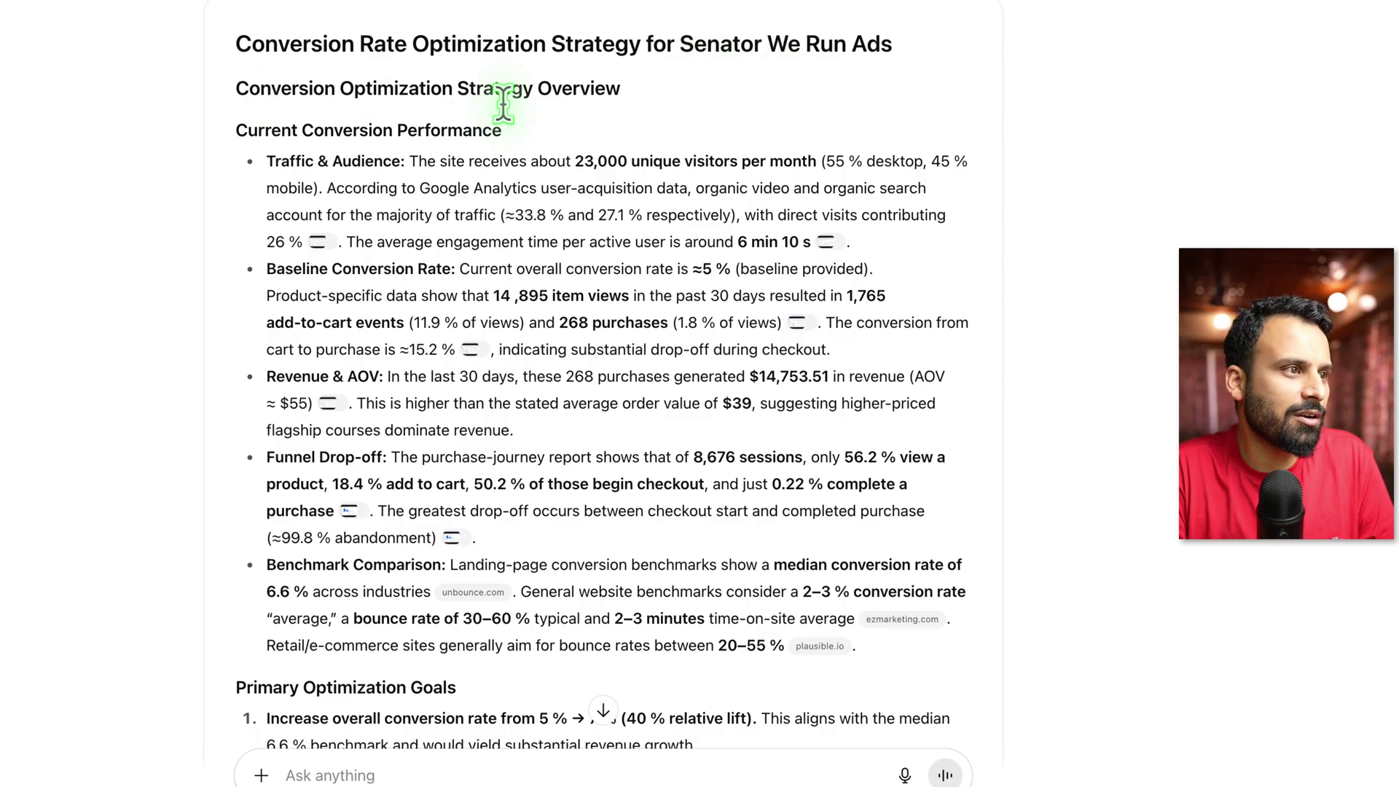
pyautogui.scroll(-2, 532, 225)
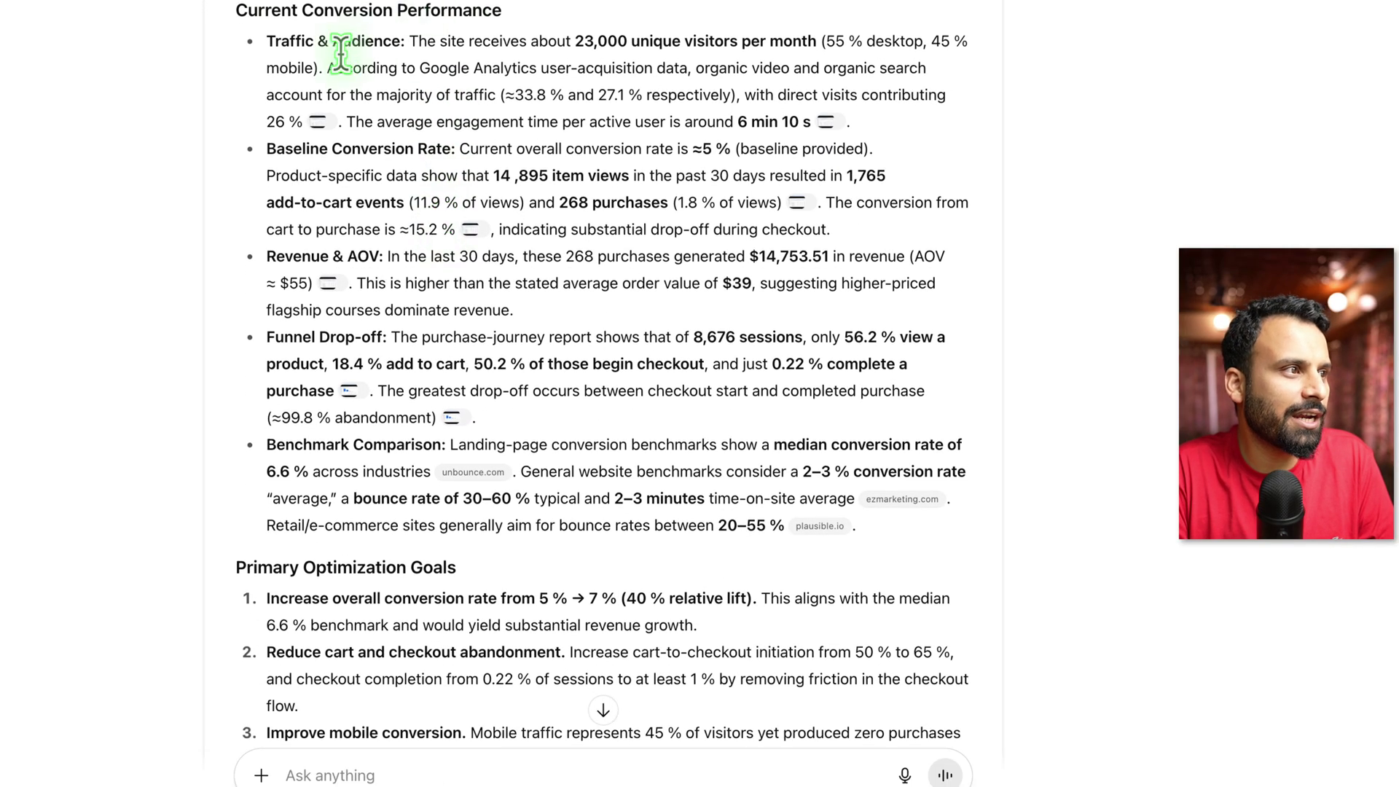
pyautogui.moveTo(419, 40); pyautogui.dragTo(920, 68)
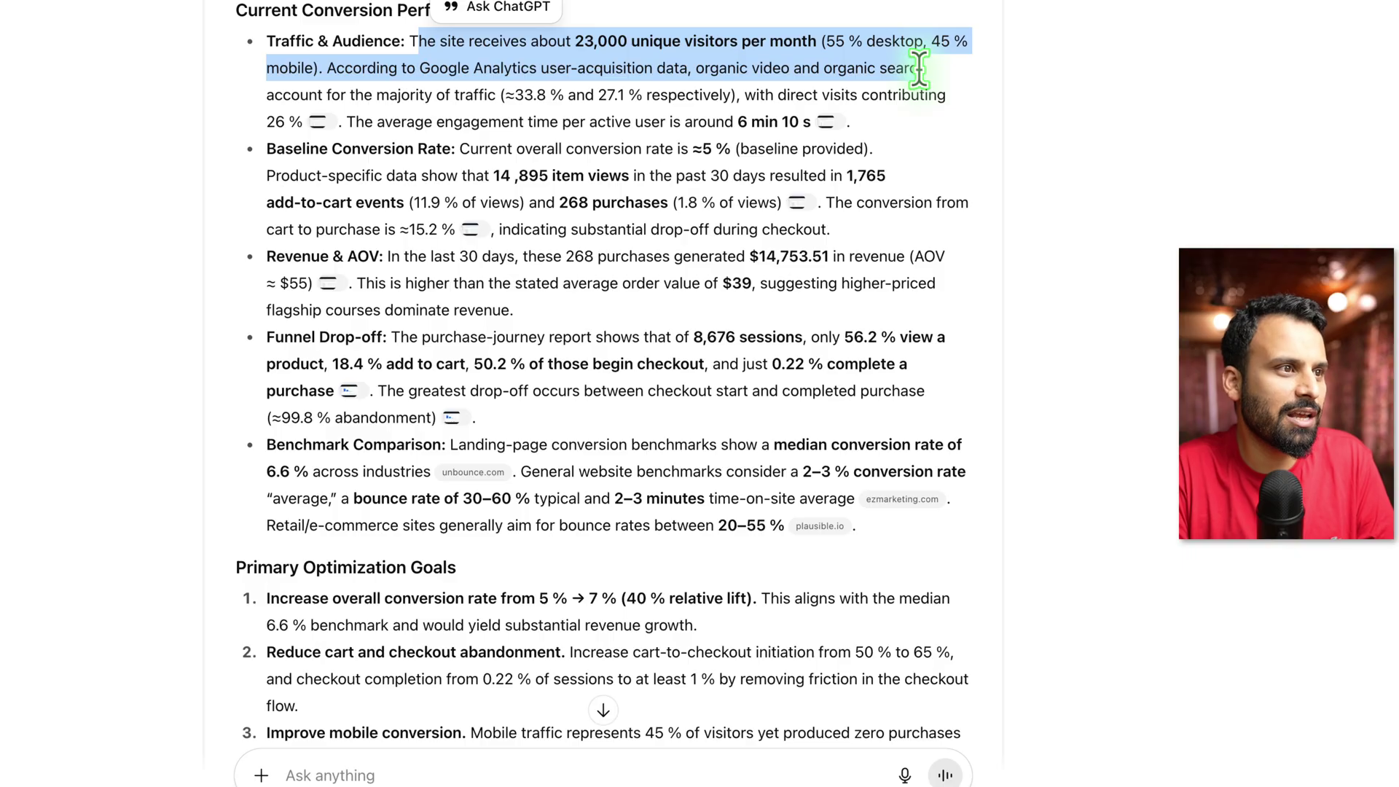
pyautogui.click(552, 157)
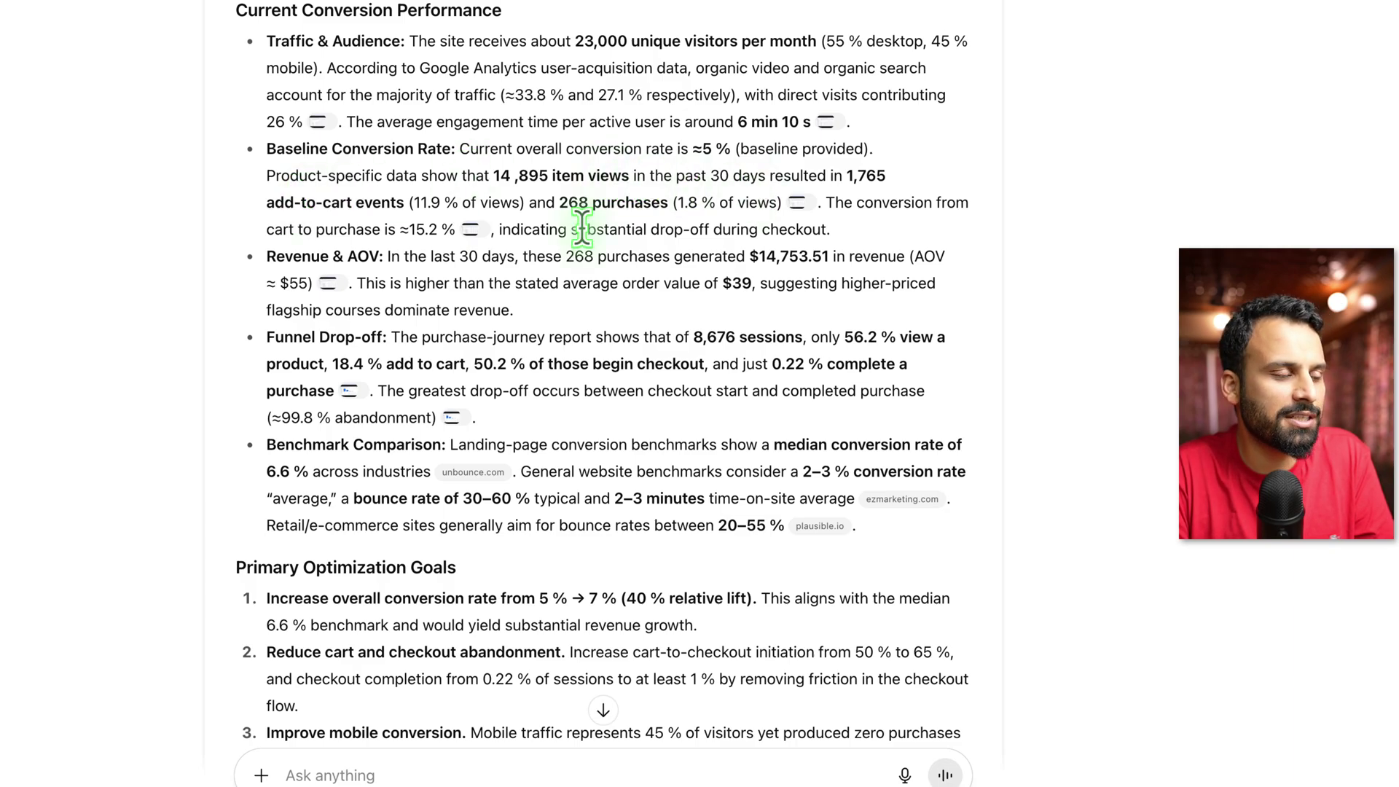
# Examine the report's Primary Optimization Goals and Estimated Impact Potential, highlighting the conversion rate goal and the projected monthly revenue gains
pyautogui.scroll(-7, 669, 268)
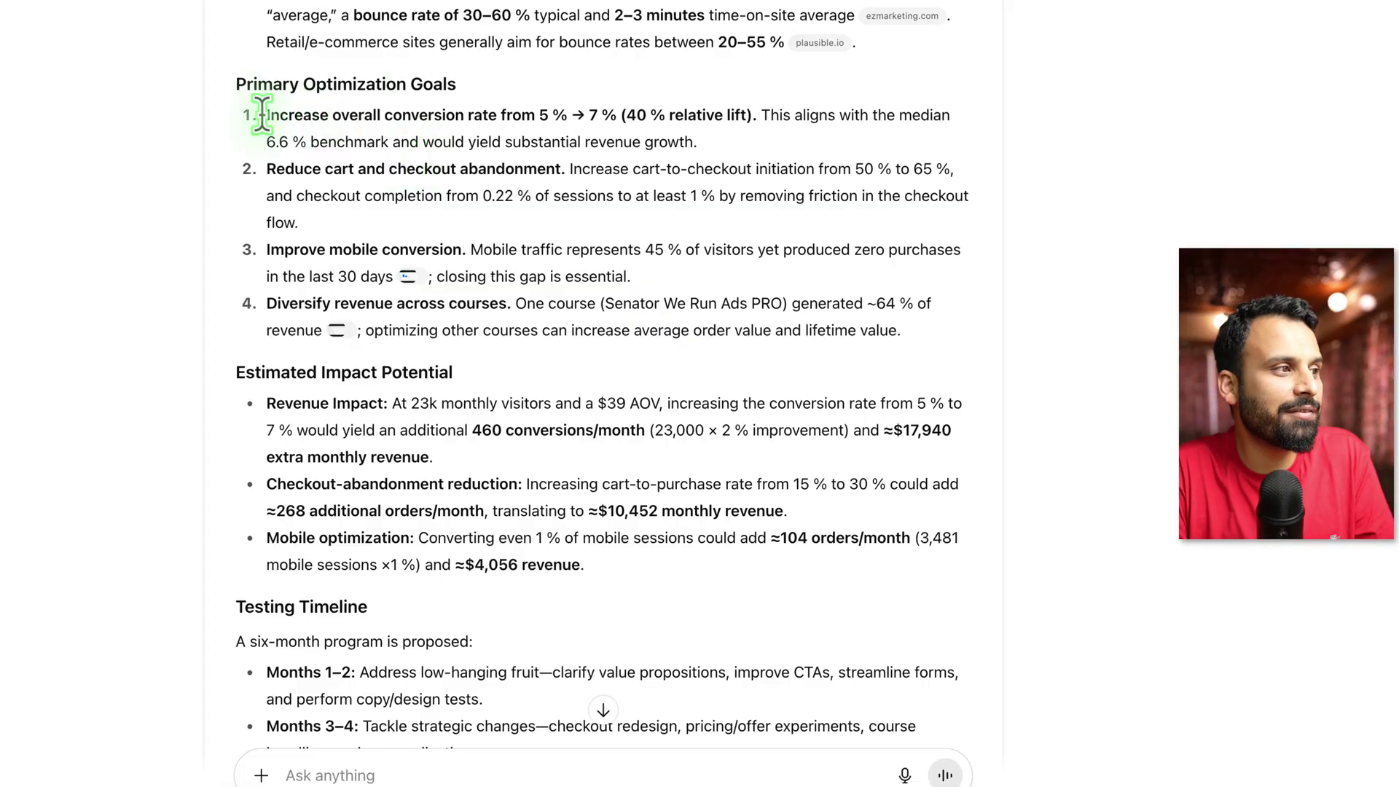
pyautogui.moveTo(262, 115); pyautogui.dragTo(515, 128)
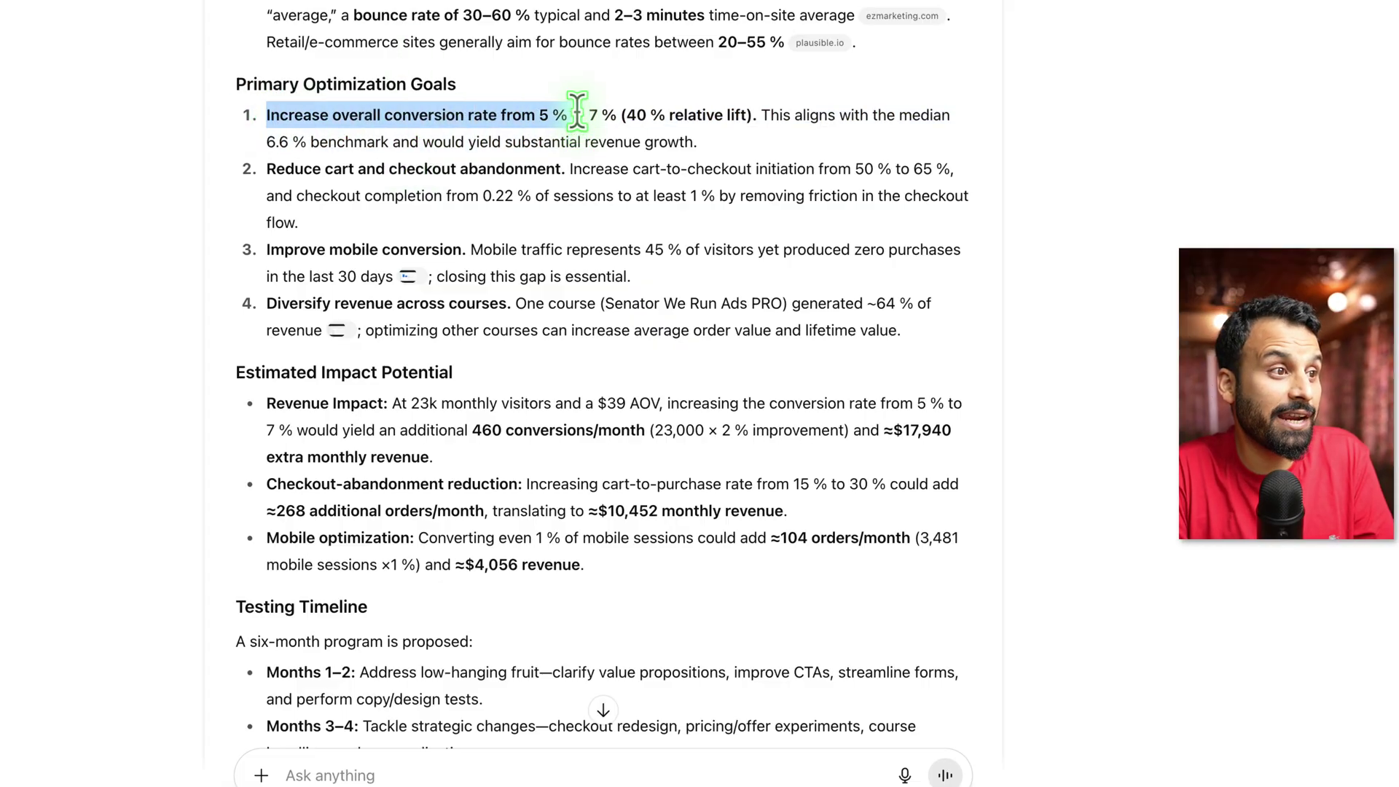
pyautogui.click(668, 114)
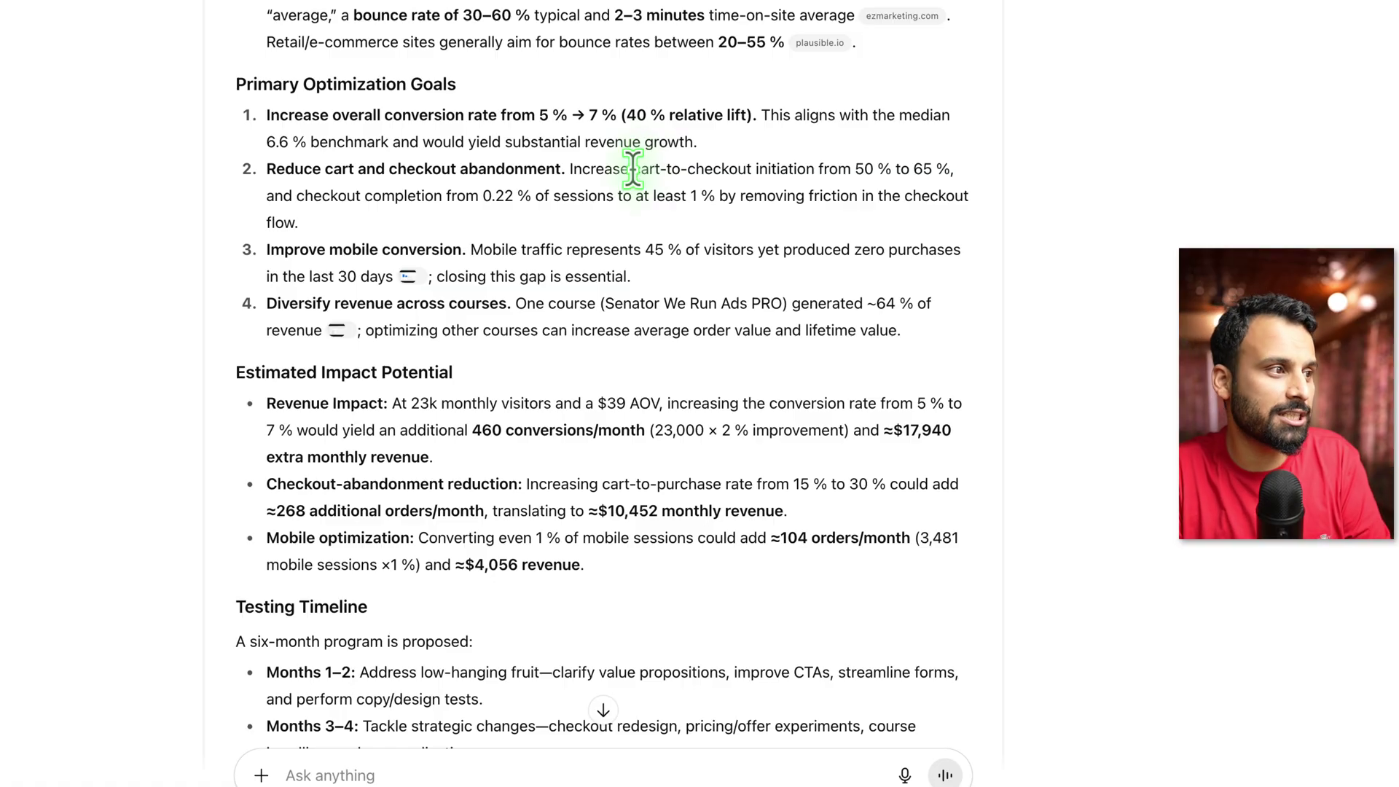
pyautogui.scroll(-2, 505, 154)
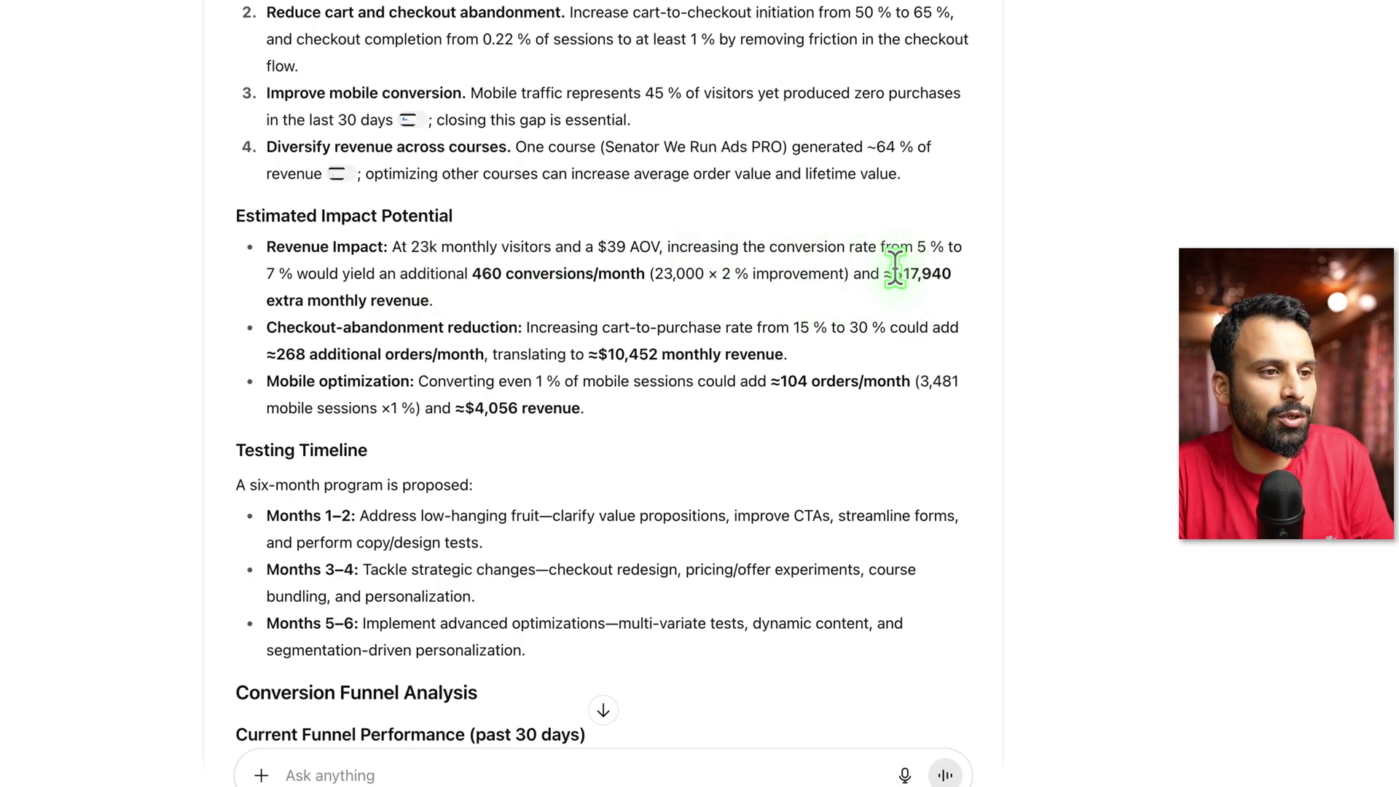
pyautogui.moveTo(904, 275); pyautogui.dragTo(953, 275)
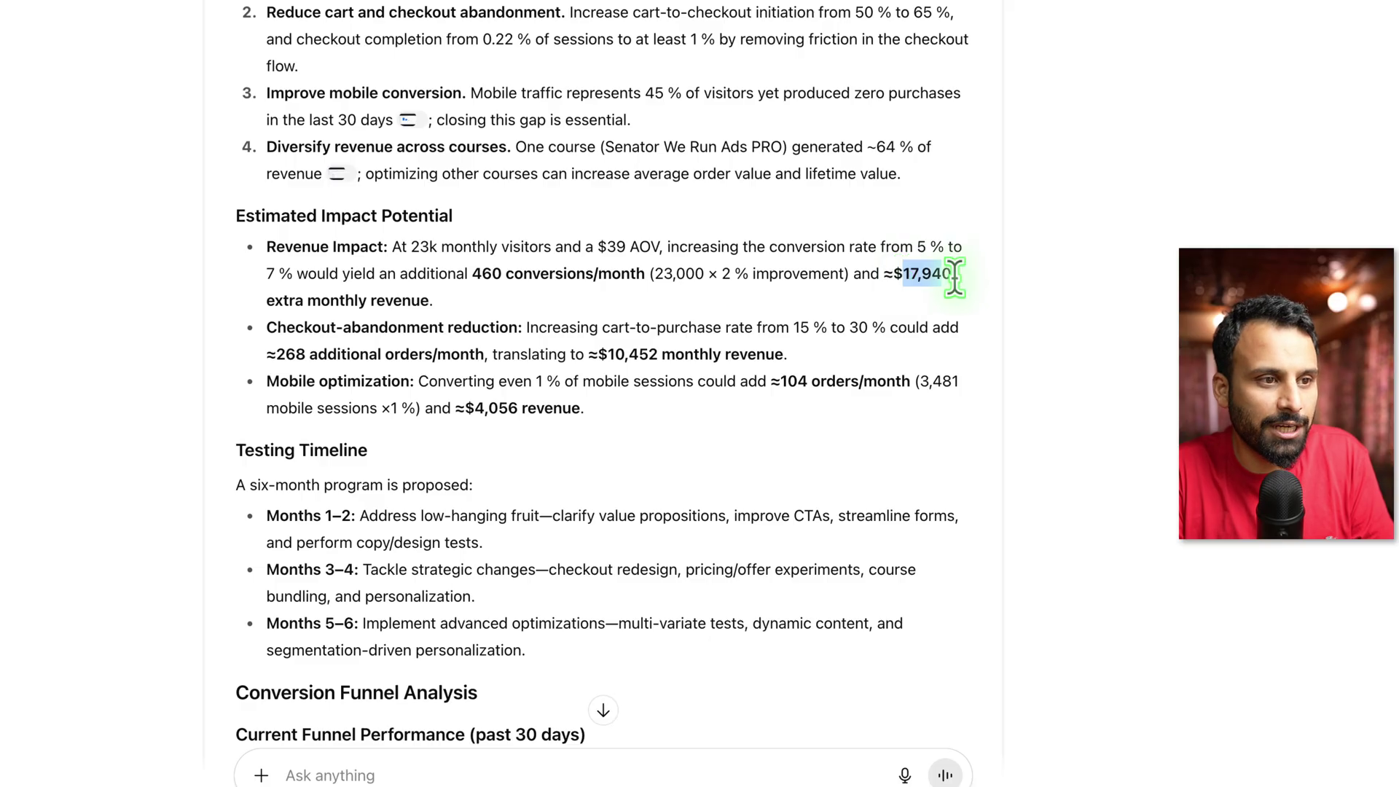
pyautogui.moveTo(276, 300); pyautogui.dragTo(441, 302)
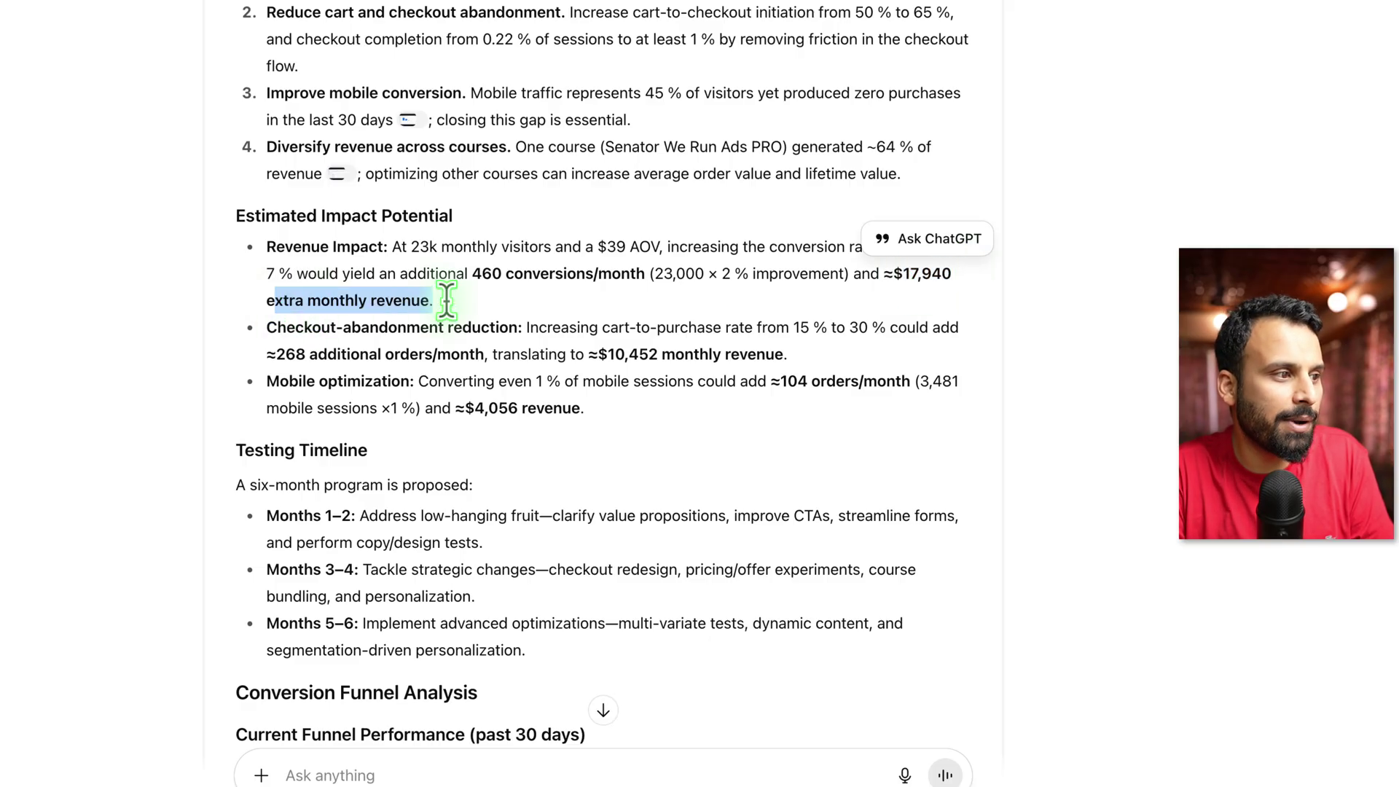
pyautogui.click(403, 298)
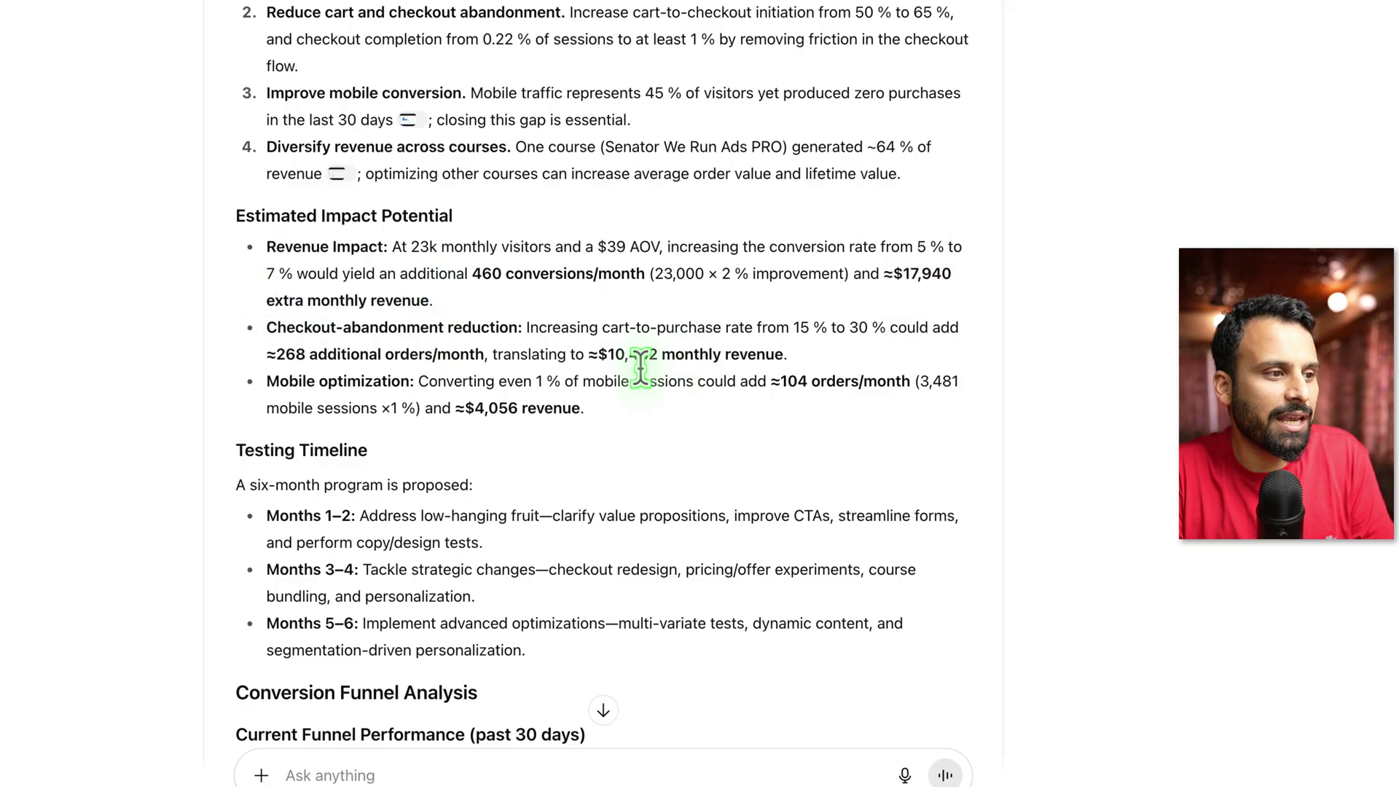
pyautogui.moveTo(609, 355); pyautogui.dragTo(710, 354)
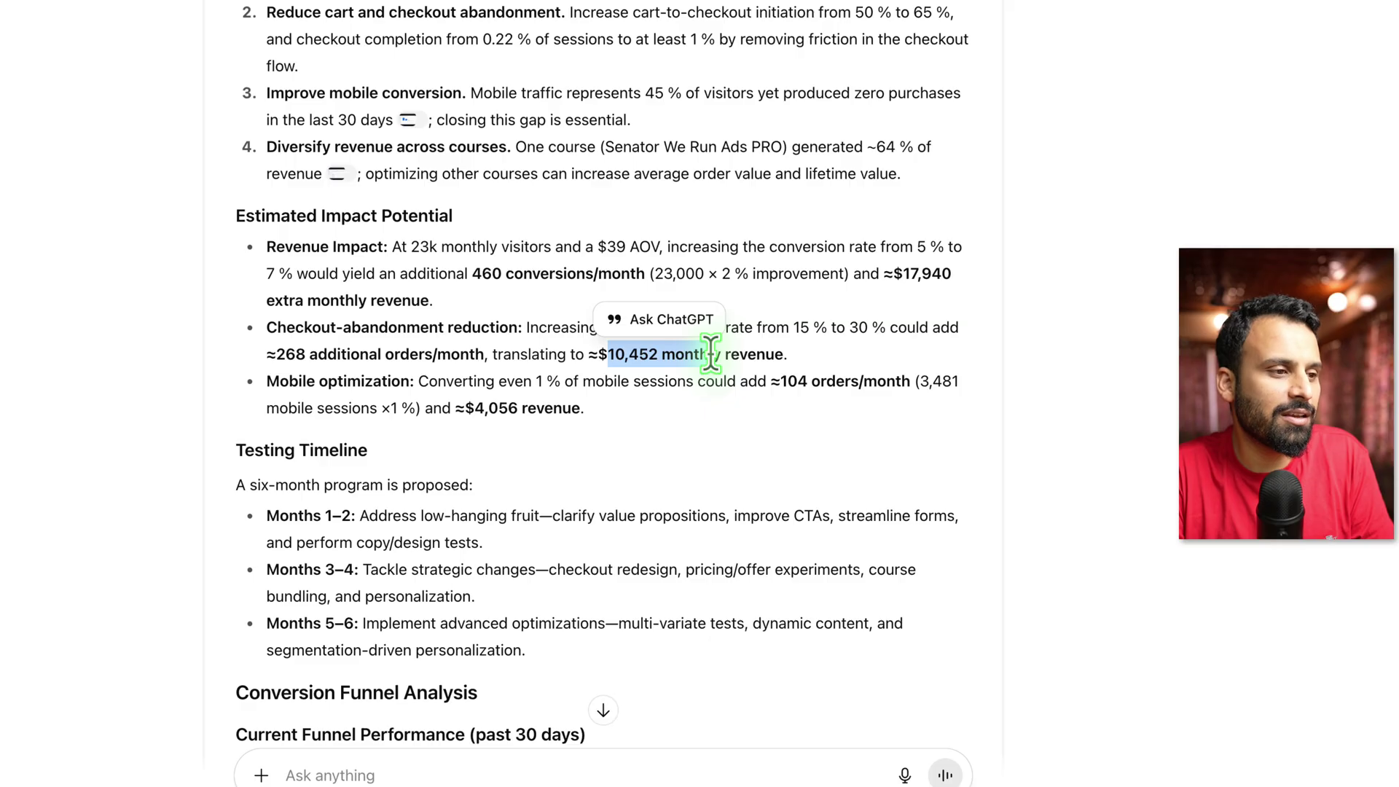
# Read on through the CRO report's Estimated Impact Potential, Testing Timeline and Conversion Funnel Analysis sections
pyautogui.click(733, 361)
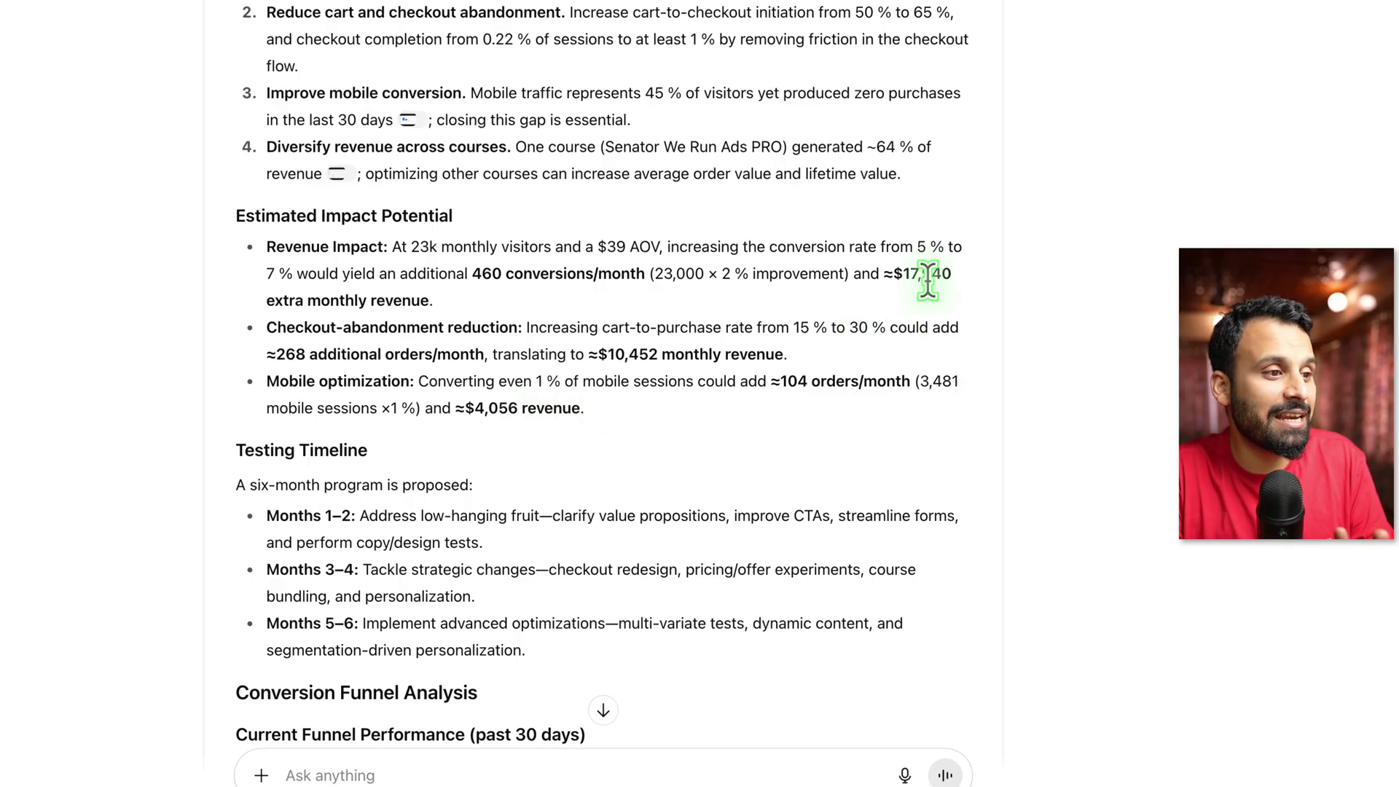
pyautogui.scroll(-5, 519, 422)
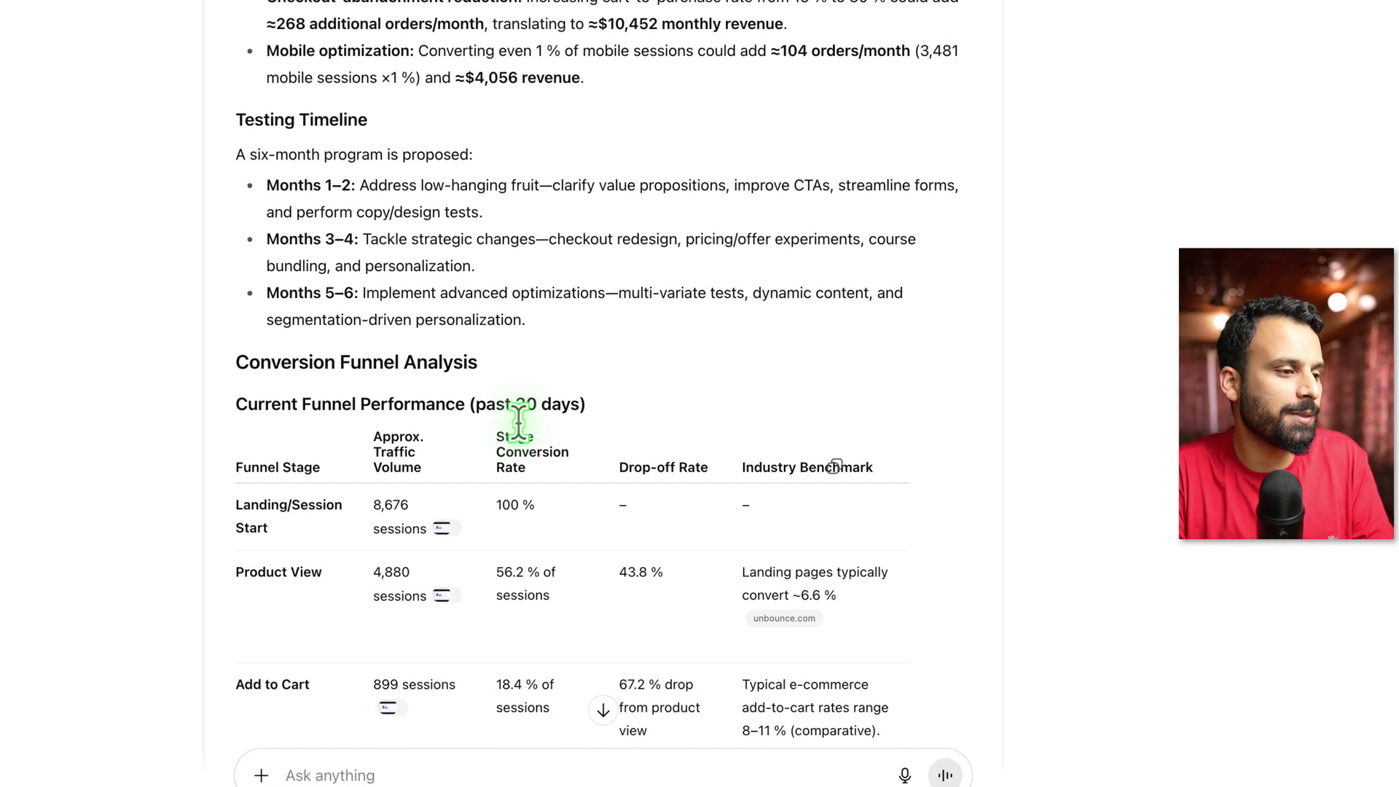
pyautogui.scroll(-5, 518, 422)
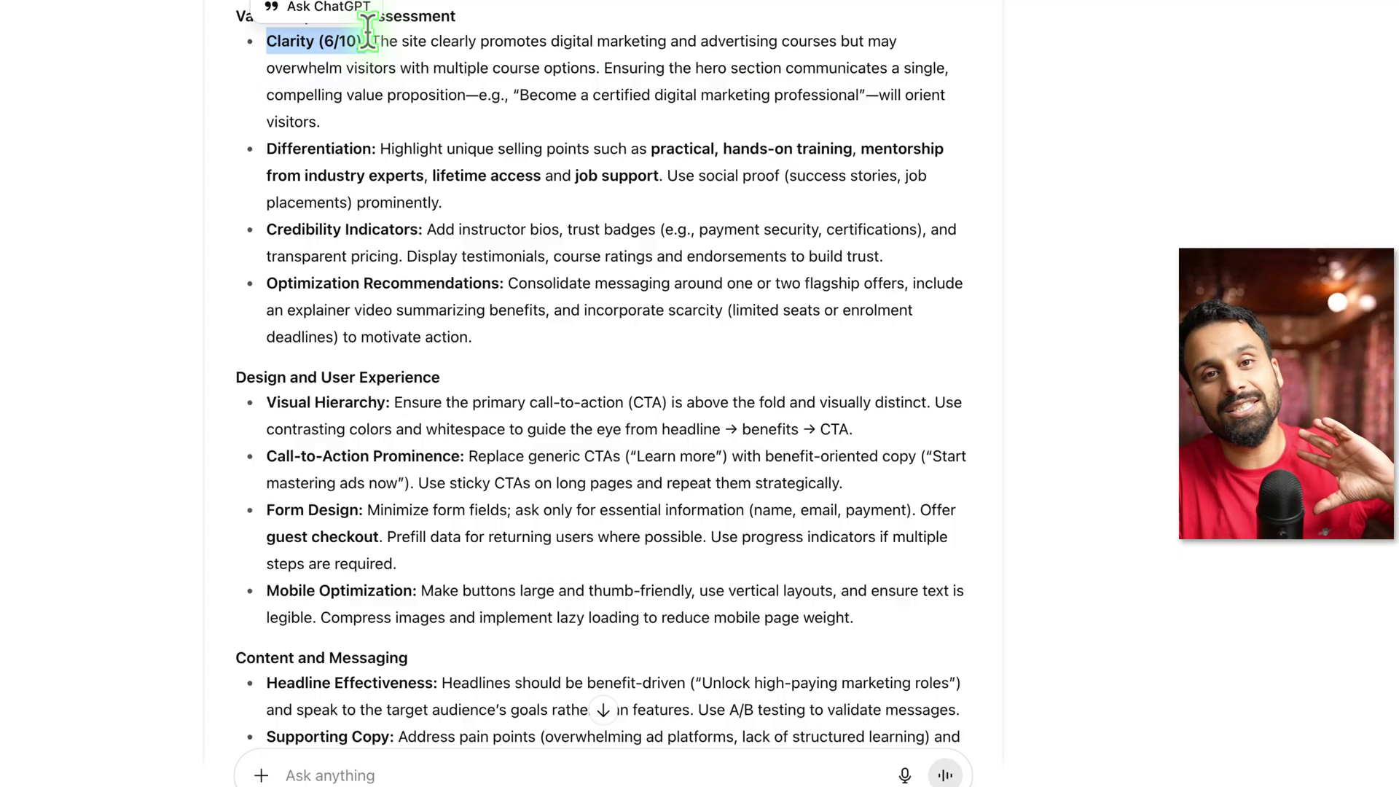
# Examine the Landing Page Audit Results on value proposition and user experience, highlighting the testimonials, course ratings and endorsements advice under Credibility Indicators
pyautogui.click(352, 43)
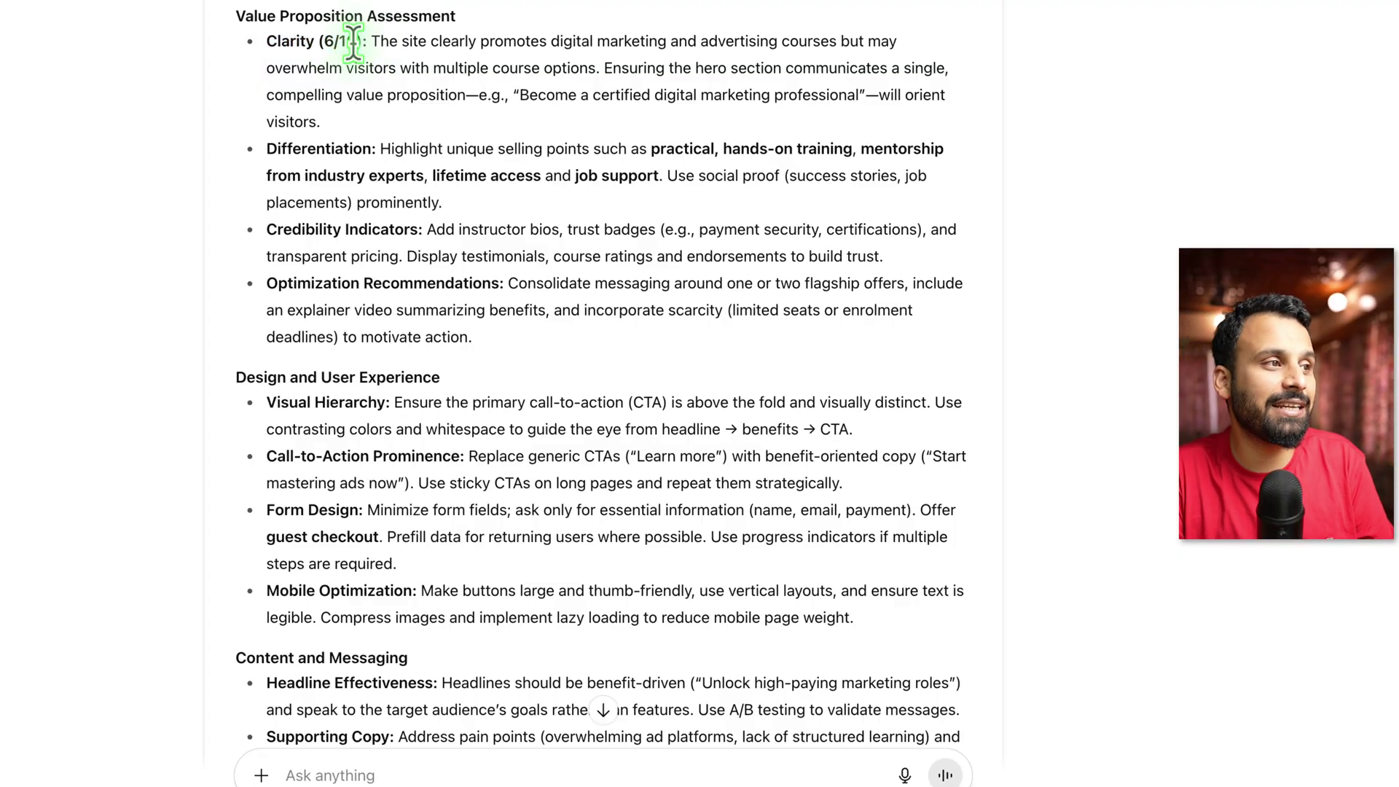
pyautogui.scroll(-1, 400, 209)
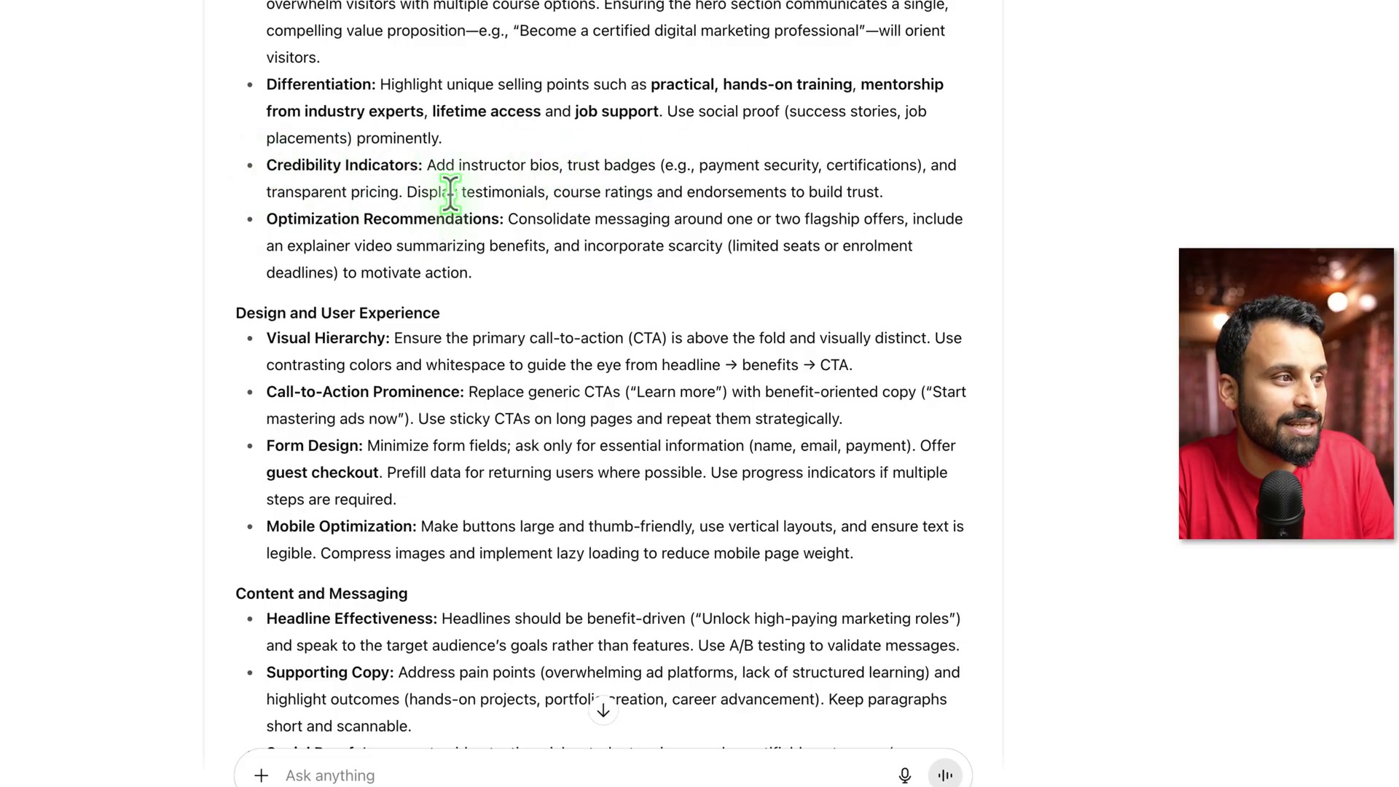
pyautogui.moveTo(574, 192); pyautogui.dragTo(866, 186)
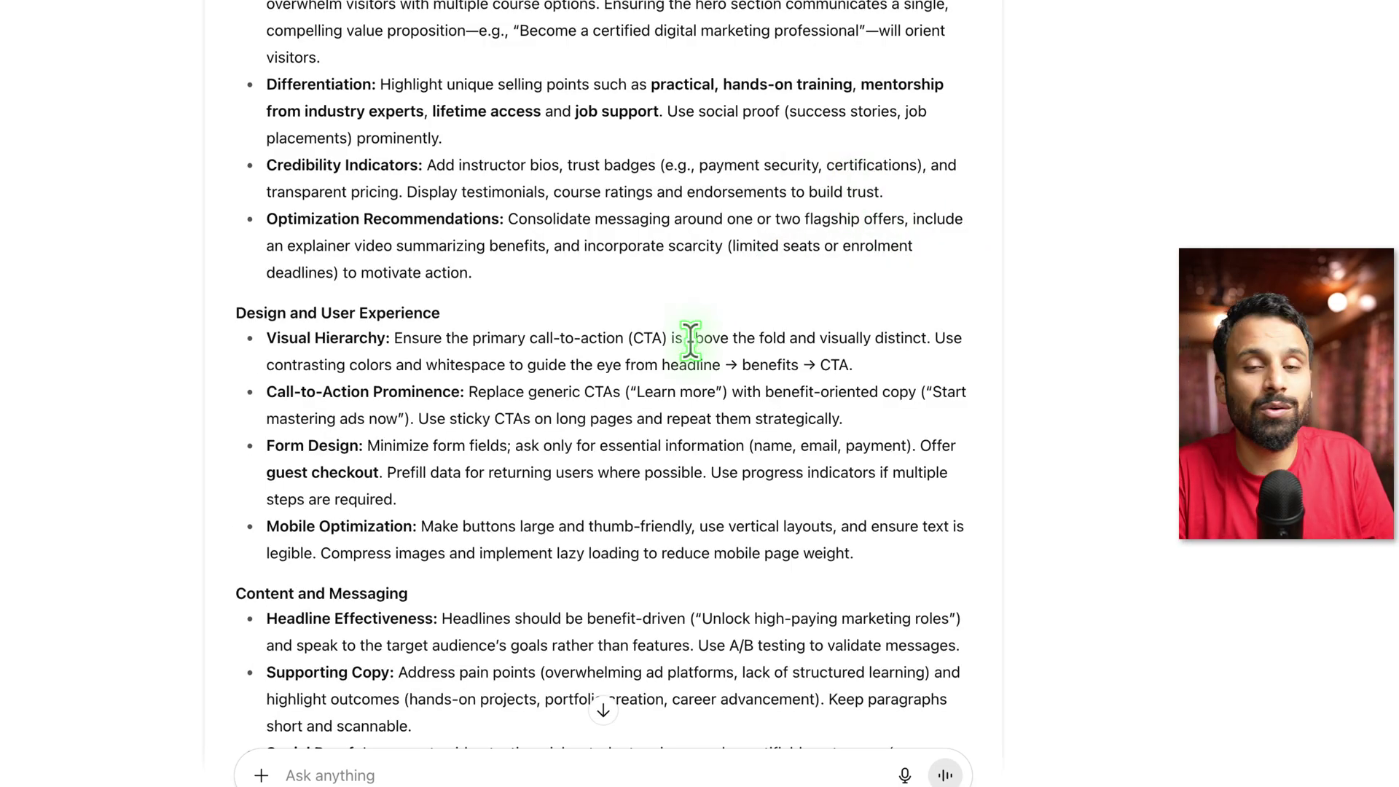
pyautogui.scroll(-3, 506, 365)
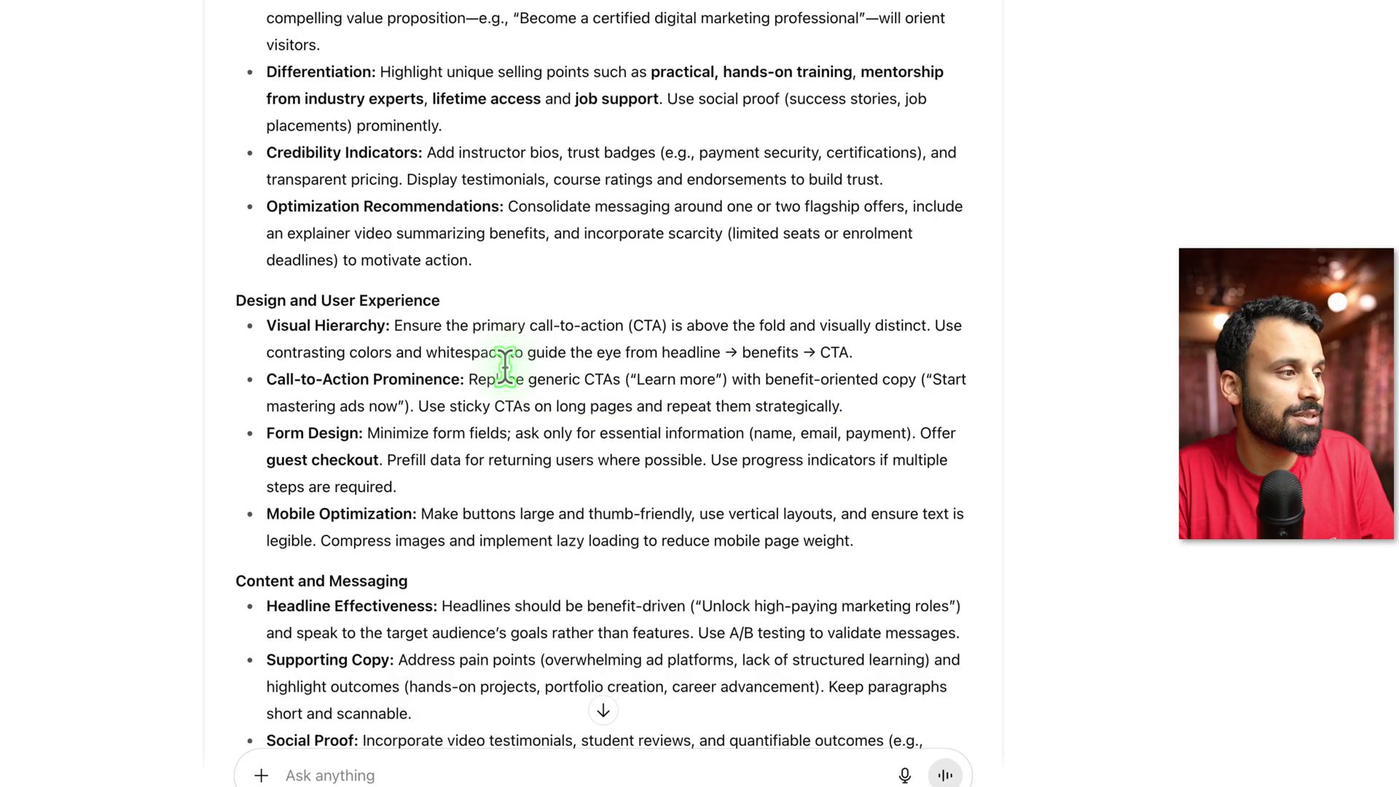
pyautogui.scroll(-10, 401, 338)
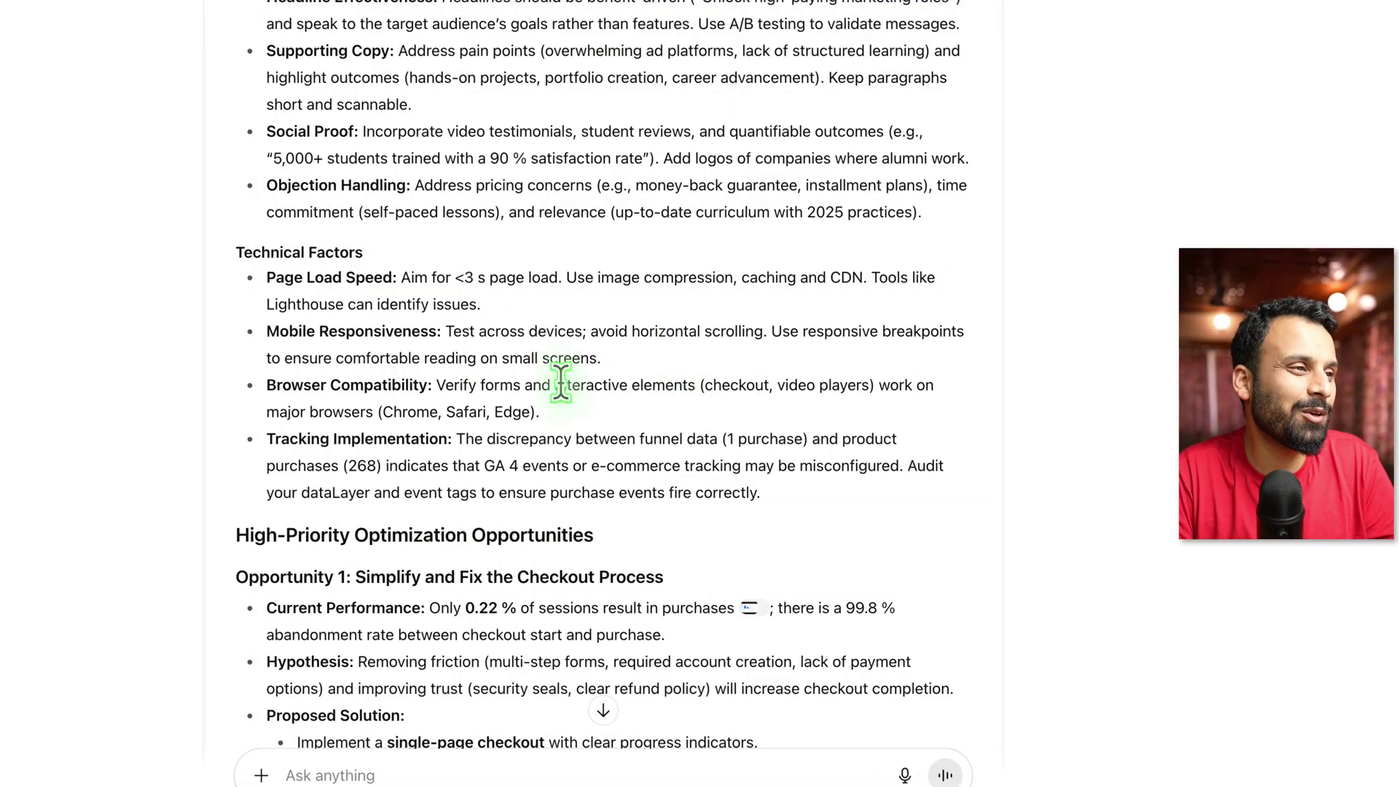
# Skim the report from Technical Factors through the optimization opportunities, Statistical Testing Framework and Implementation Roadmap to the follow-up action plan
pyautogui.scroll(-1, 561, 381)
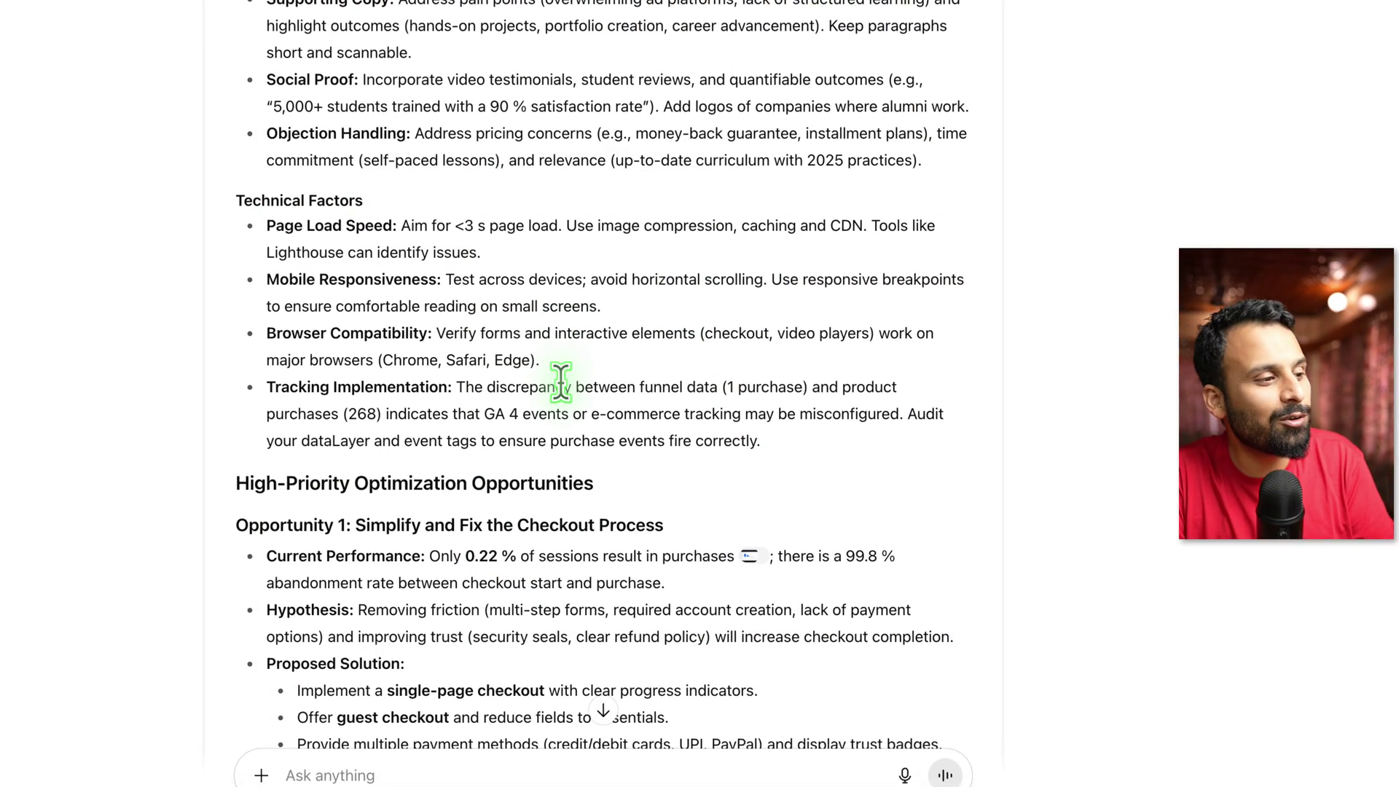
pyautogui.scroll(-15, 561, 381)
pyautogui.scroll(-20, 562, 381)
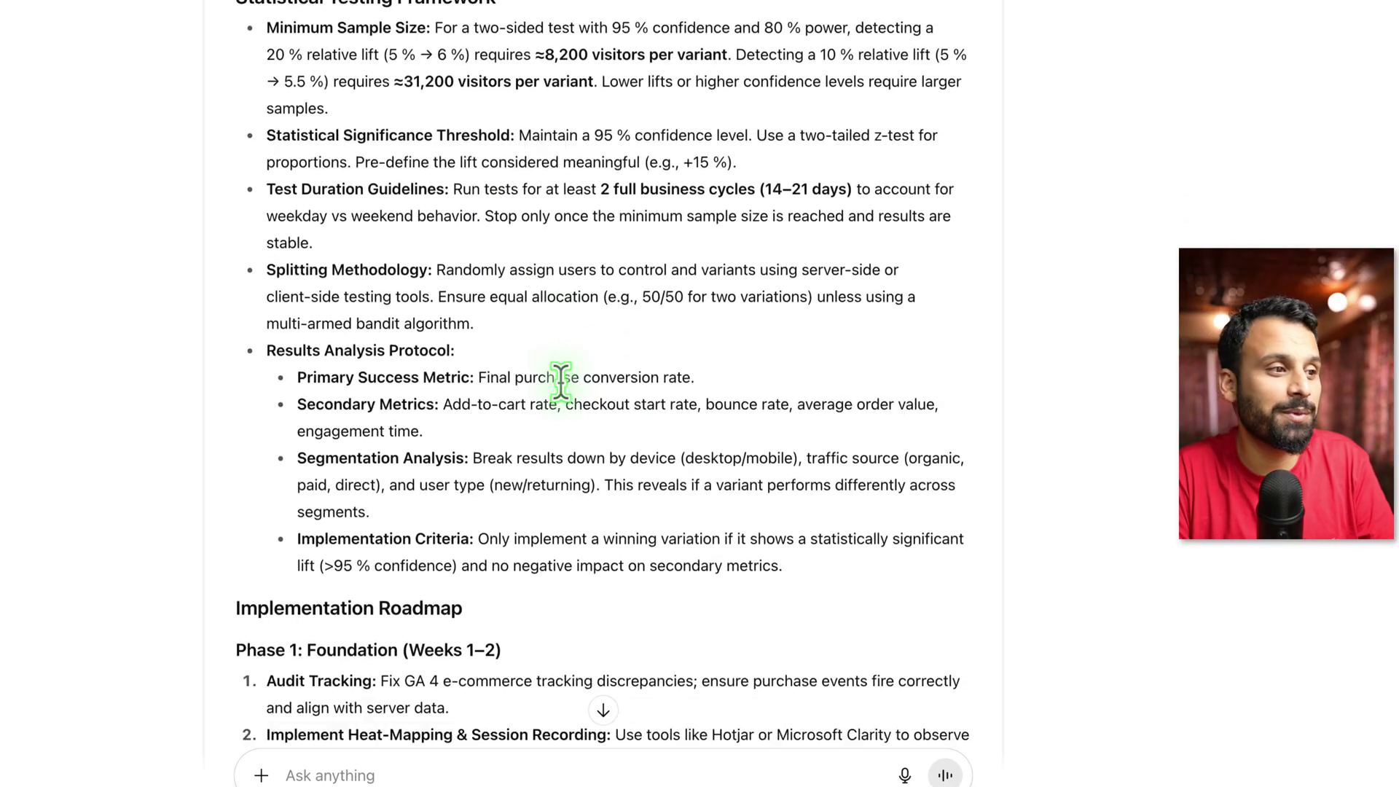
pyautogui.scroll(-6, 646, 505)
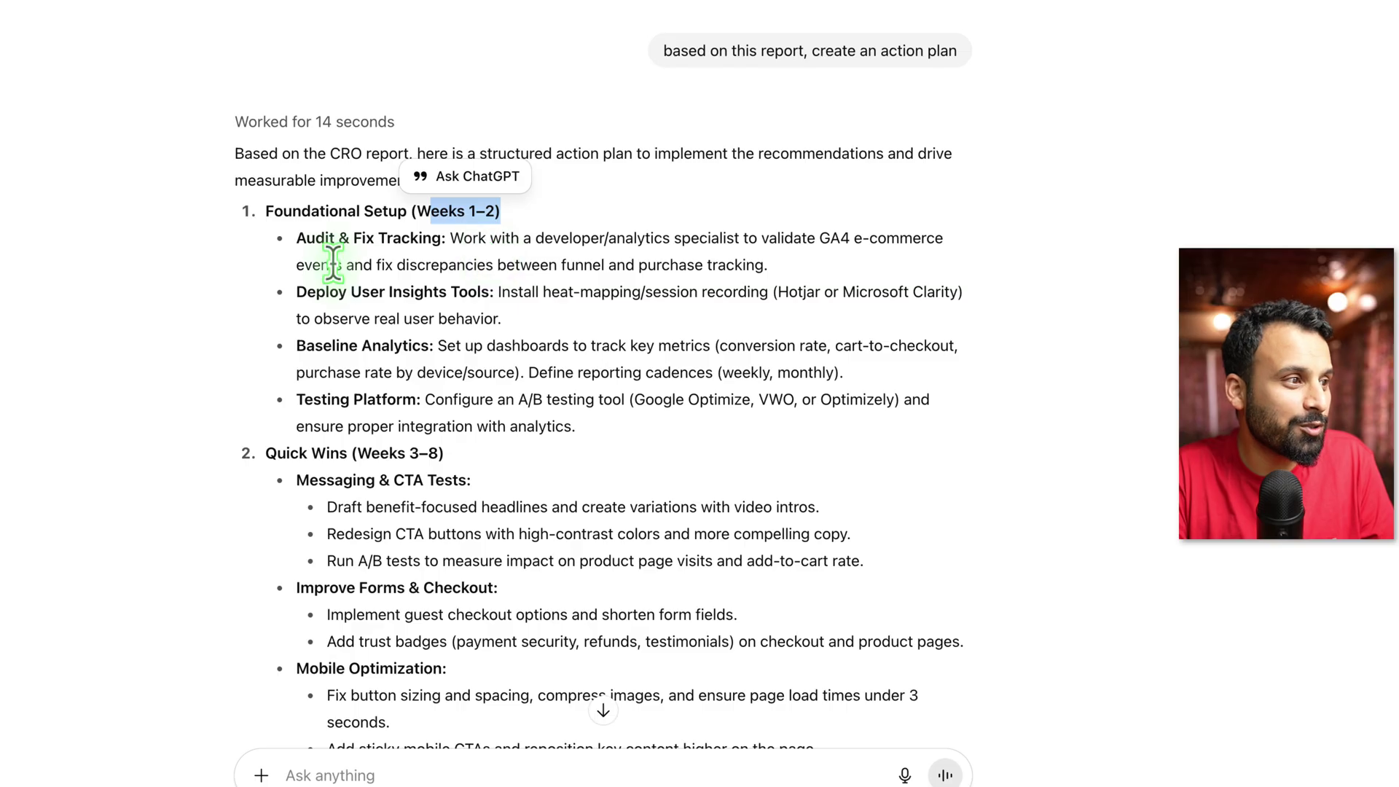
# Review the action plan's Foundational Setup phase, highlighting the audit and tracking, heat-mapping and key metrics items
pyautogui.moveTo(302, 239); pyautogui.dragTo(446, 235)
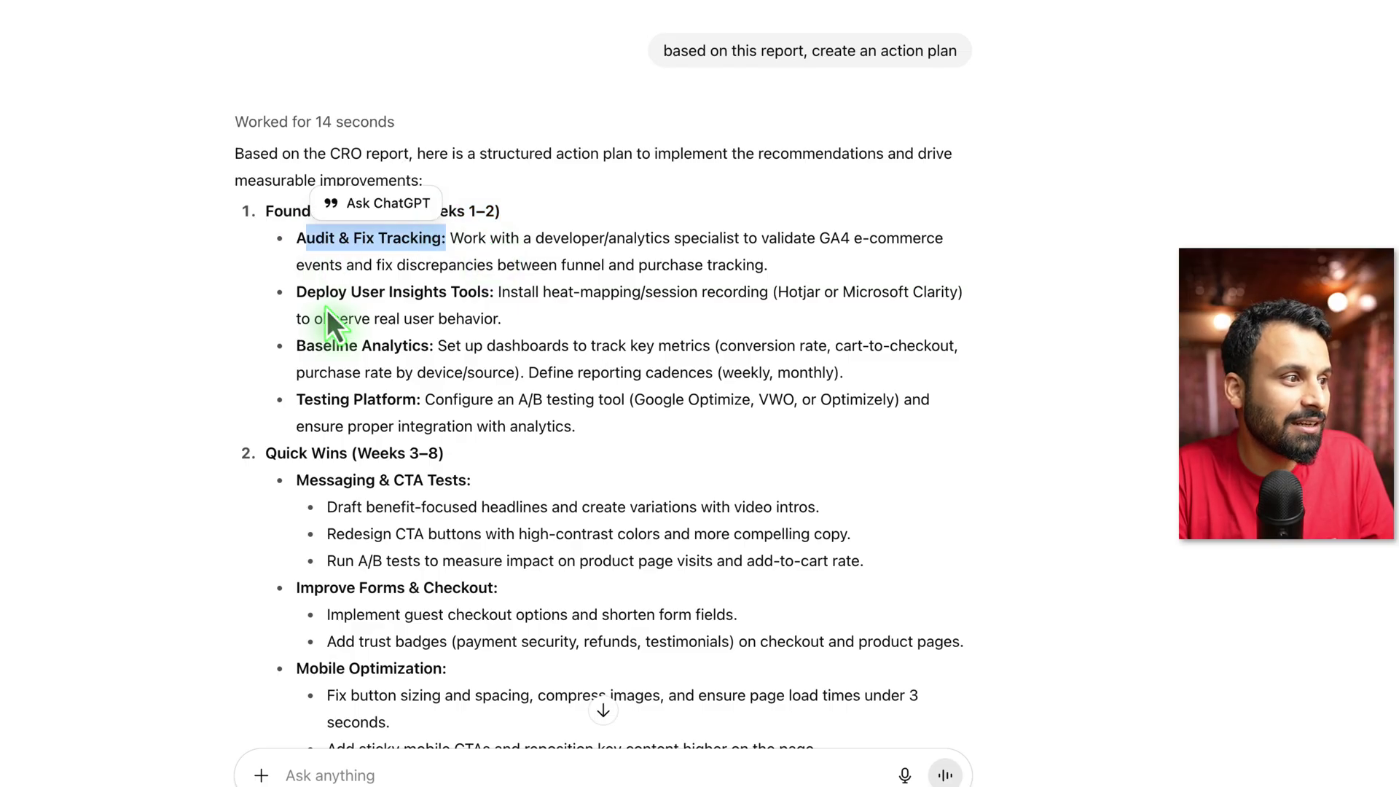
pyautogui.moveTo(316, 293); pyautogui.dragTo(707, 304)
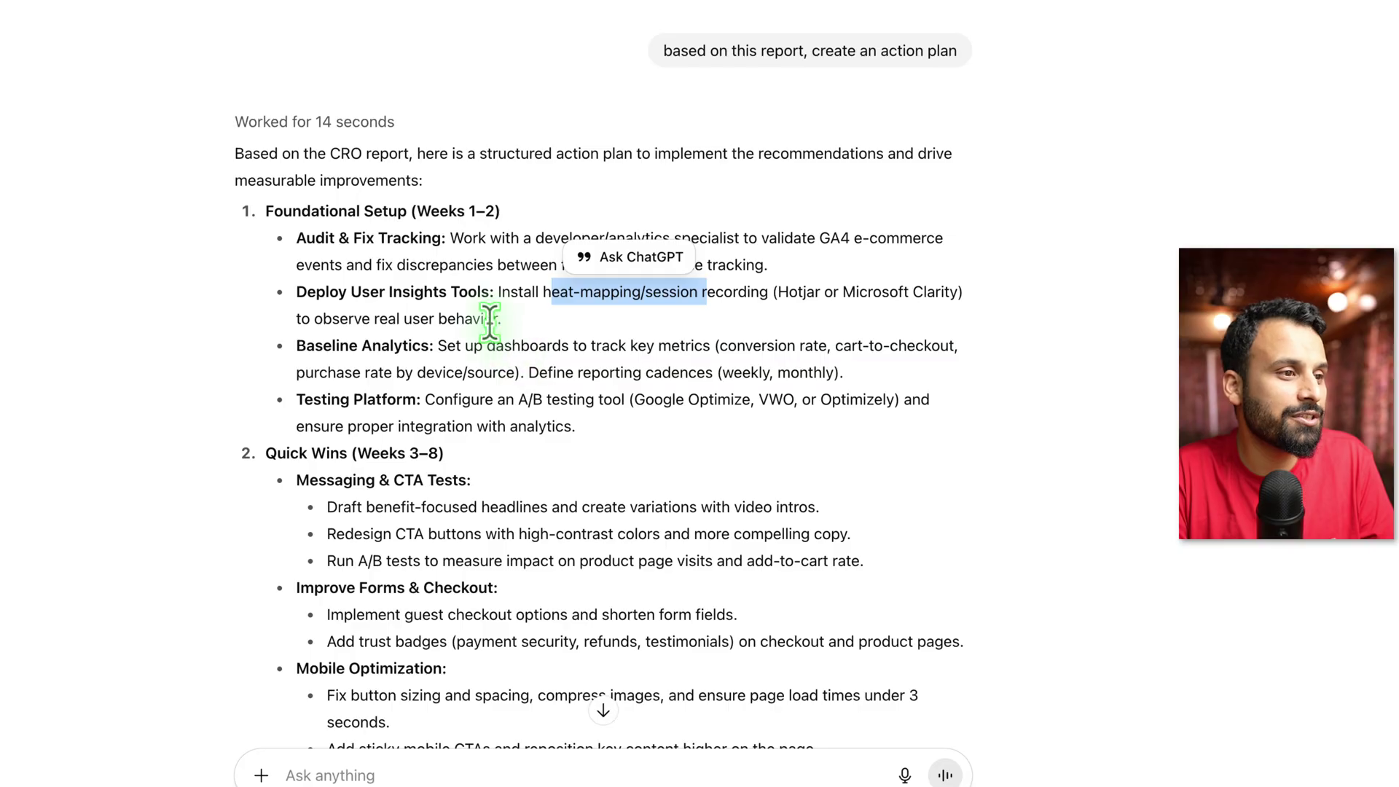
pyautogui.moveTo(289, 350); pyautogui.dragTo(941, 349)
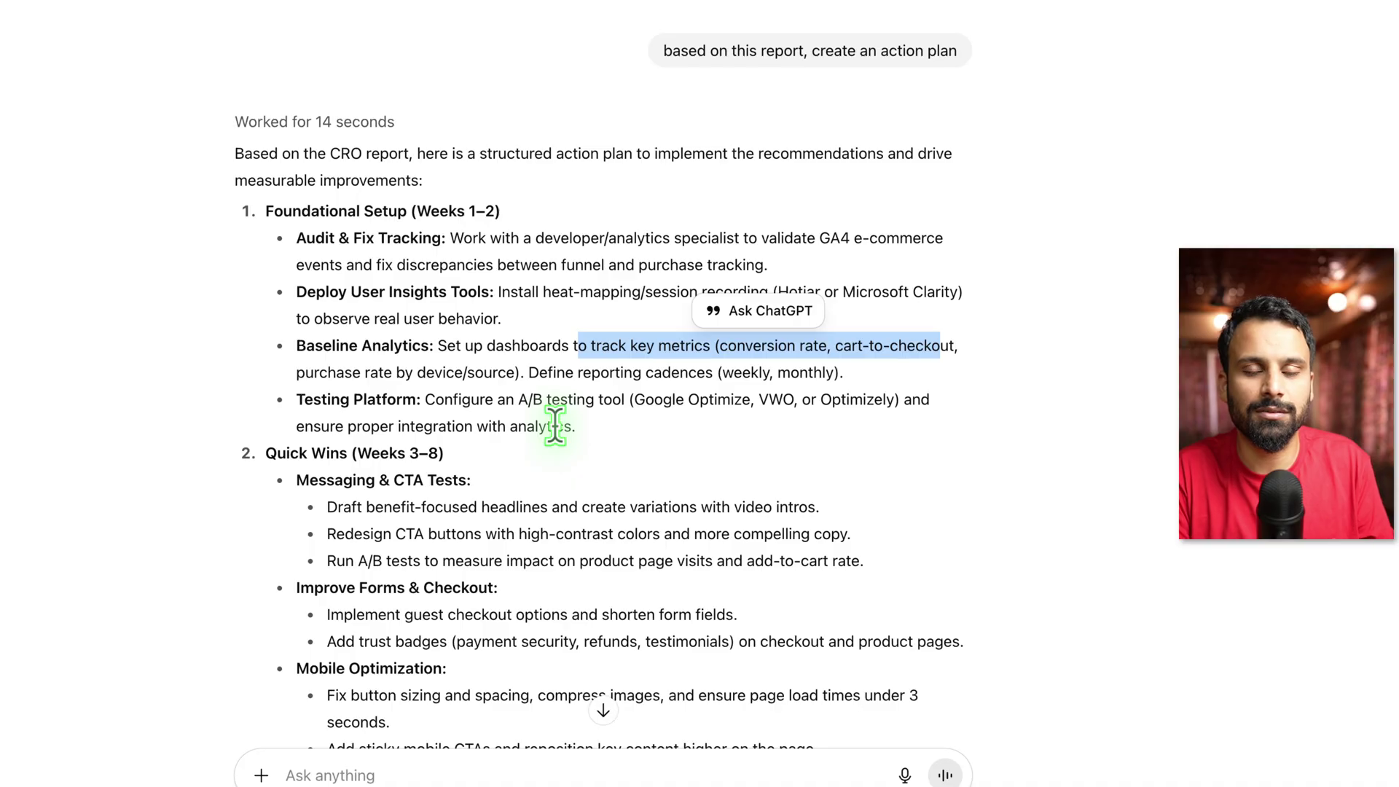
# Review the action plan's Quick Wins phase, highlighting Messaging & CTA Tests, Improve Forms & Checkout and Mobile Optimization
pyautogui.scroll(-5, 555, 426)
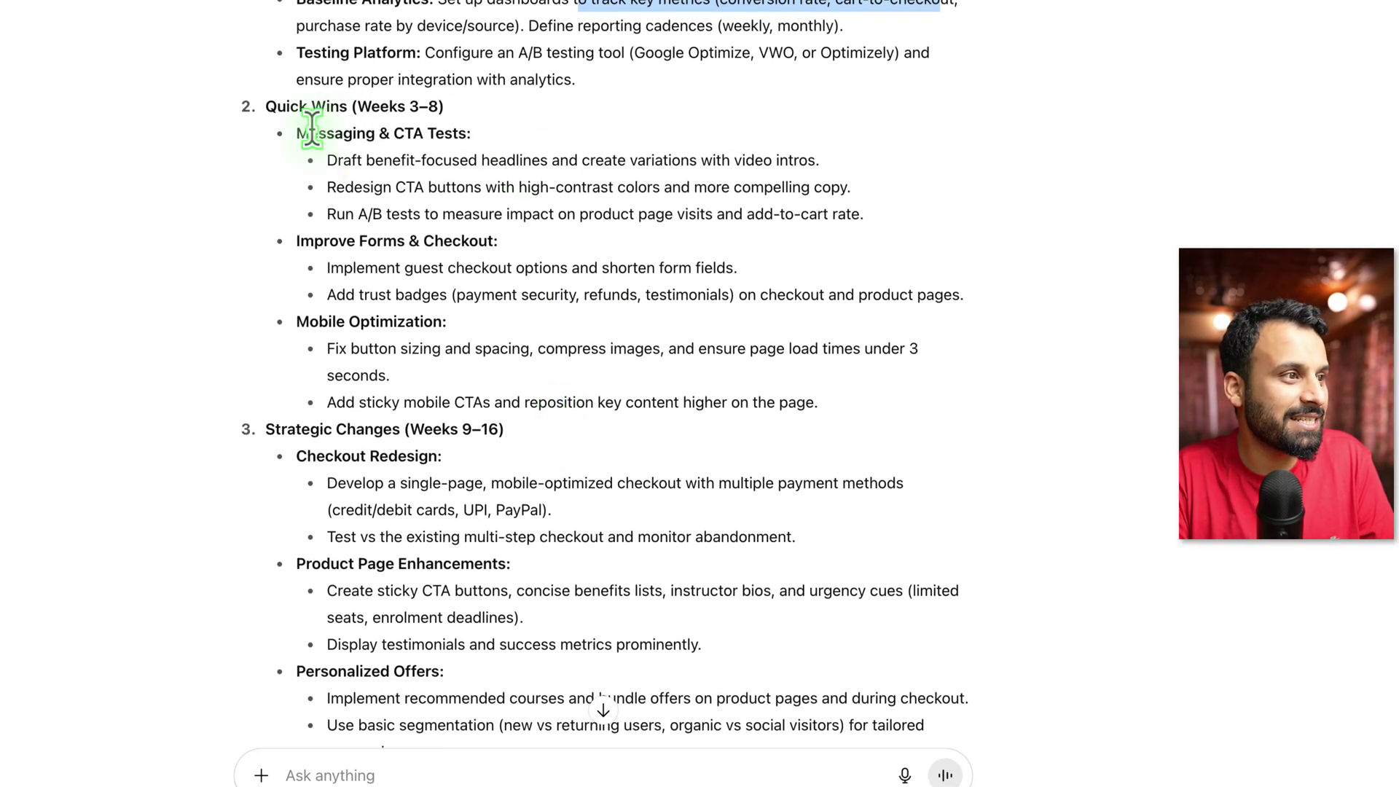
pyautogui.moveTo(312, 128); pyautogui.dragTo(471, 151)
pyautogui.moveTo(382, 162); pyautogui.dragTo(536, 246)
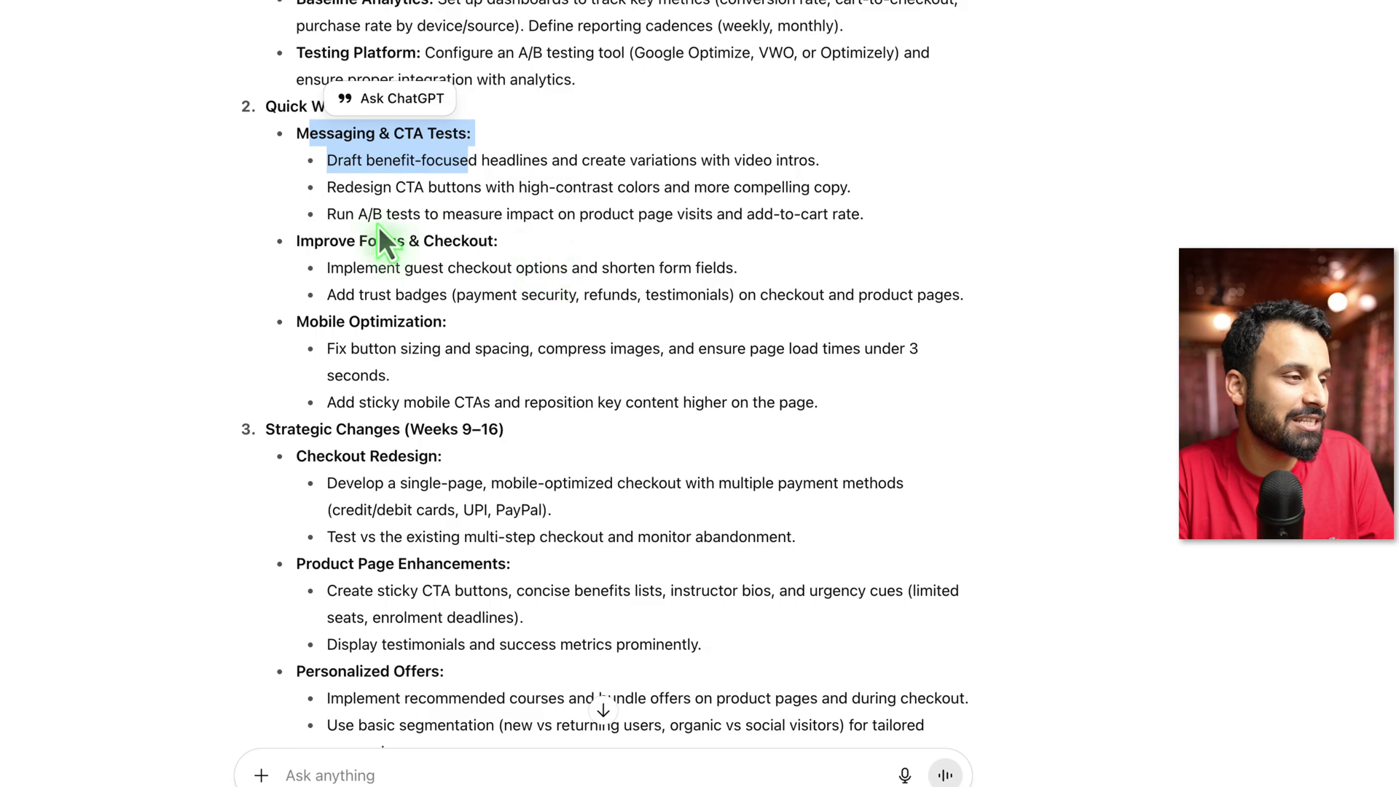
pyautogui.click(344, 218)
pyautogui.moveTo(318, 242); pyautogui.dragTo(571, 299)
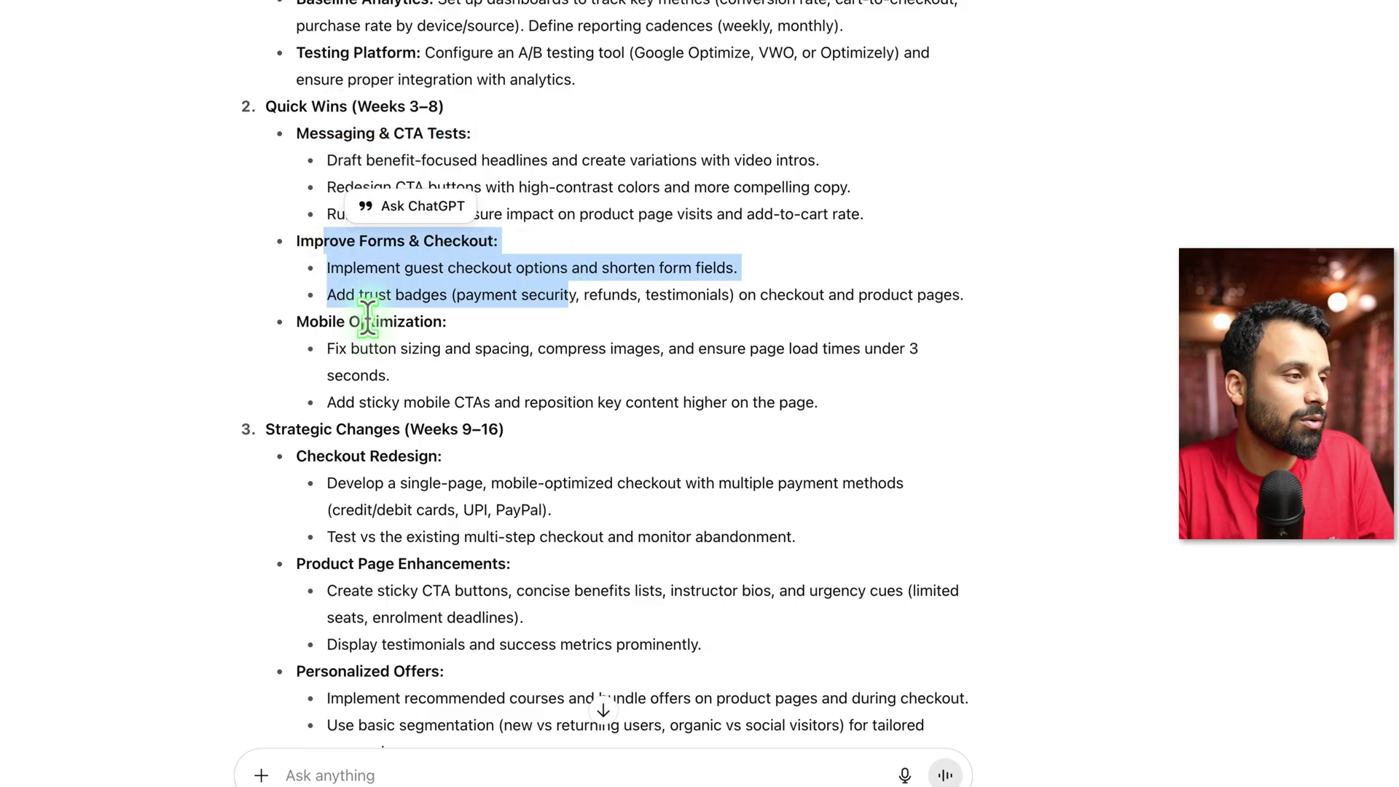
pyautogui.click(337, 319)
pyautogui.moveTo(378, 271); pyautogui.dragTo(665, 328)
pyautogui.click(469, 328)
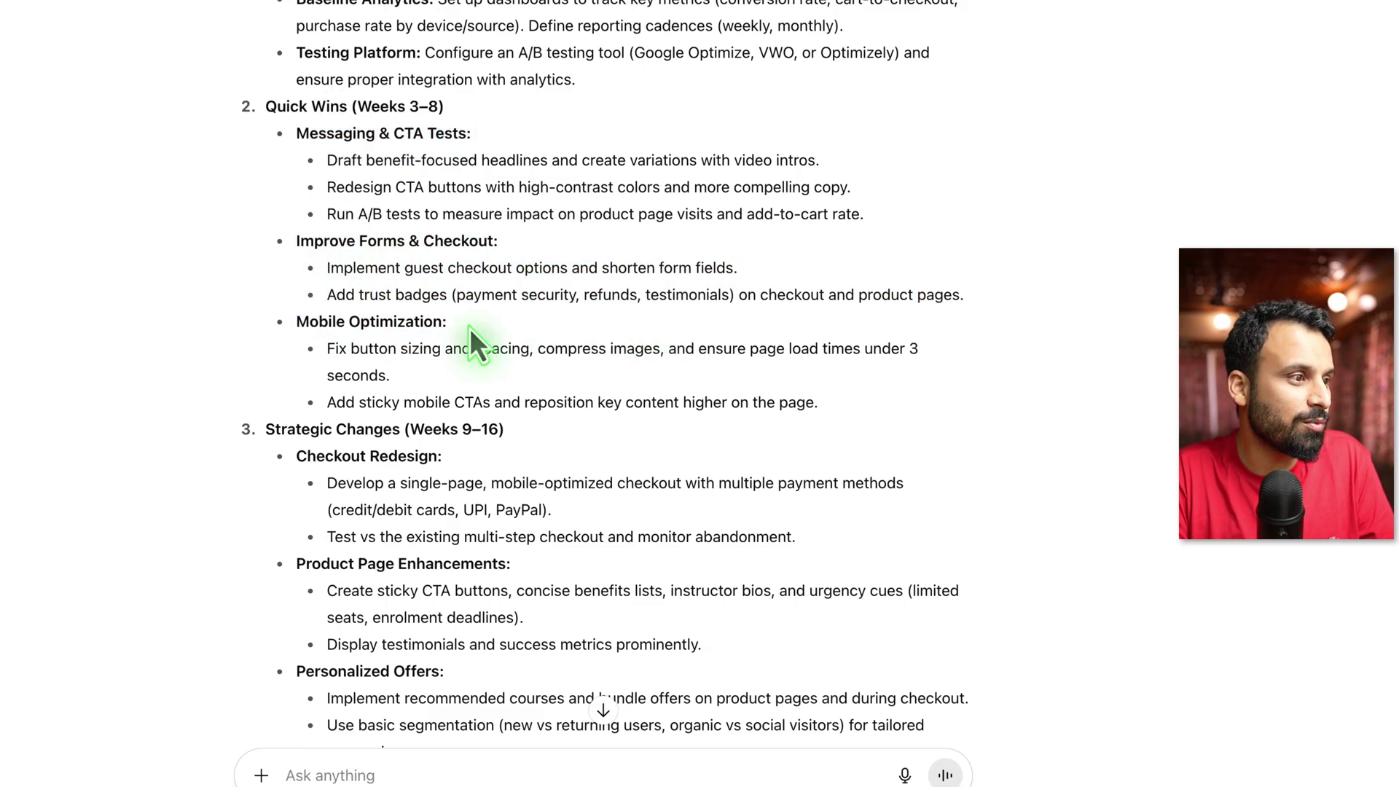
pyautogui.moveTo(350, 322); pyautogui.dragTo(592, 440)
pyautogui.click(592, 440)
# Review the action plan's Strategic Changes and Advanced Optimization phases, highlighting Checkout Redesign, Product Page Enhancements and Personalized Offers
pyautogui.scroll(-2, 592, 440)
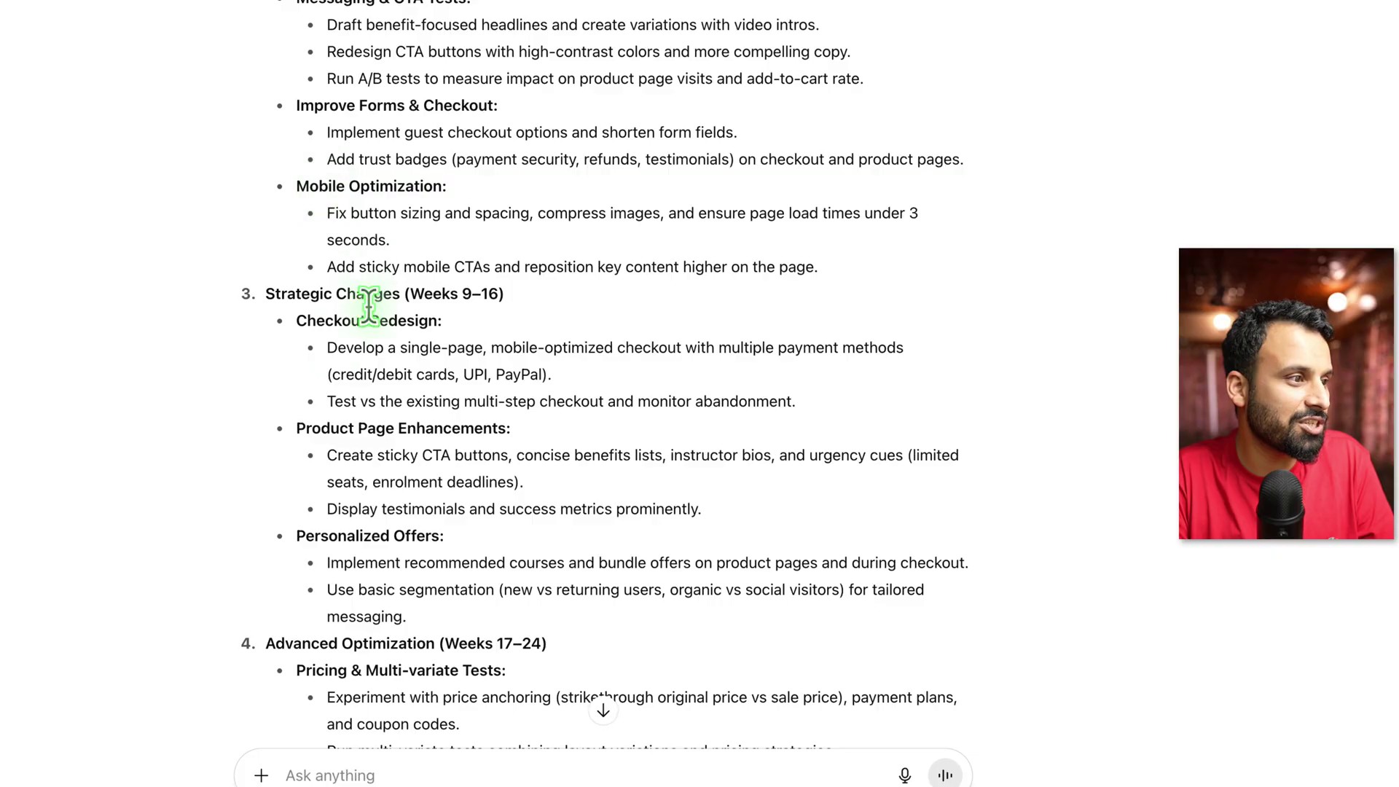
pyautogui.moveTo(294, 321); pyautogui.dragTo(592, 325)
pyautogui.click(509, 453)
pyautogui.scroll(-2, 350, 234)
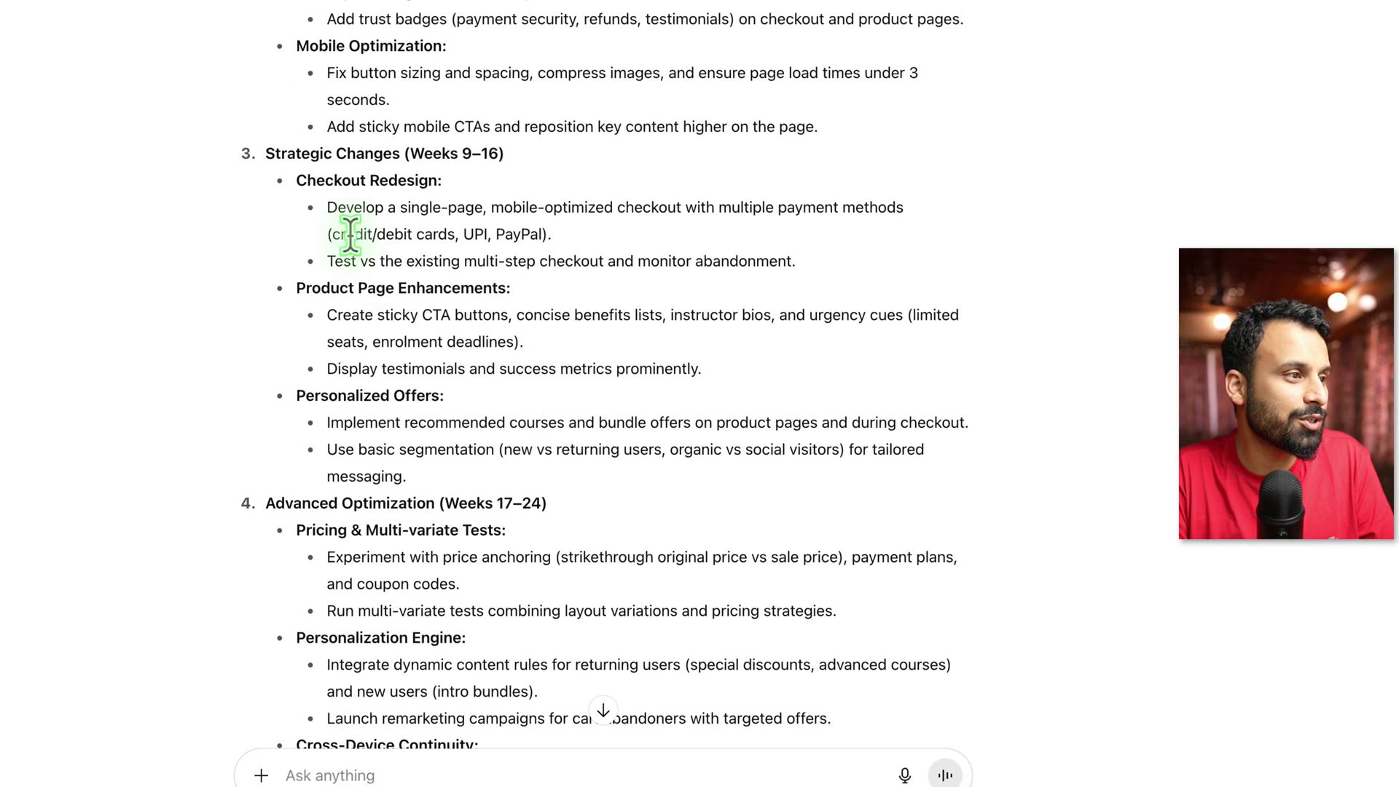
pyautogui.moveTo(319, 280); pyautogui.dragTo(567, 299)
pyautogui.click(567, 299)
pyautogui.moveTo(338, 395); pyautogui.dragTo(568, 425)
pyautogui.scroll(-2, 466, 565)
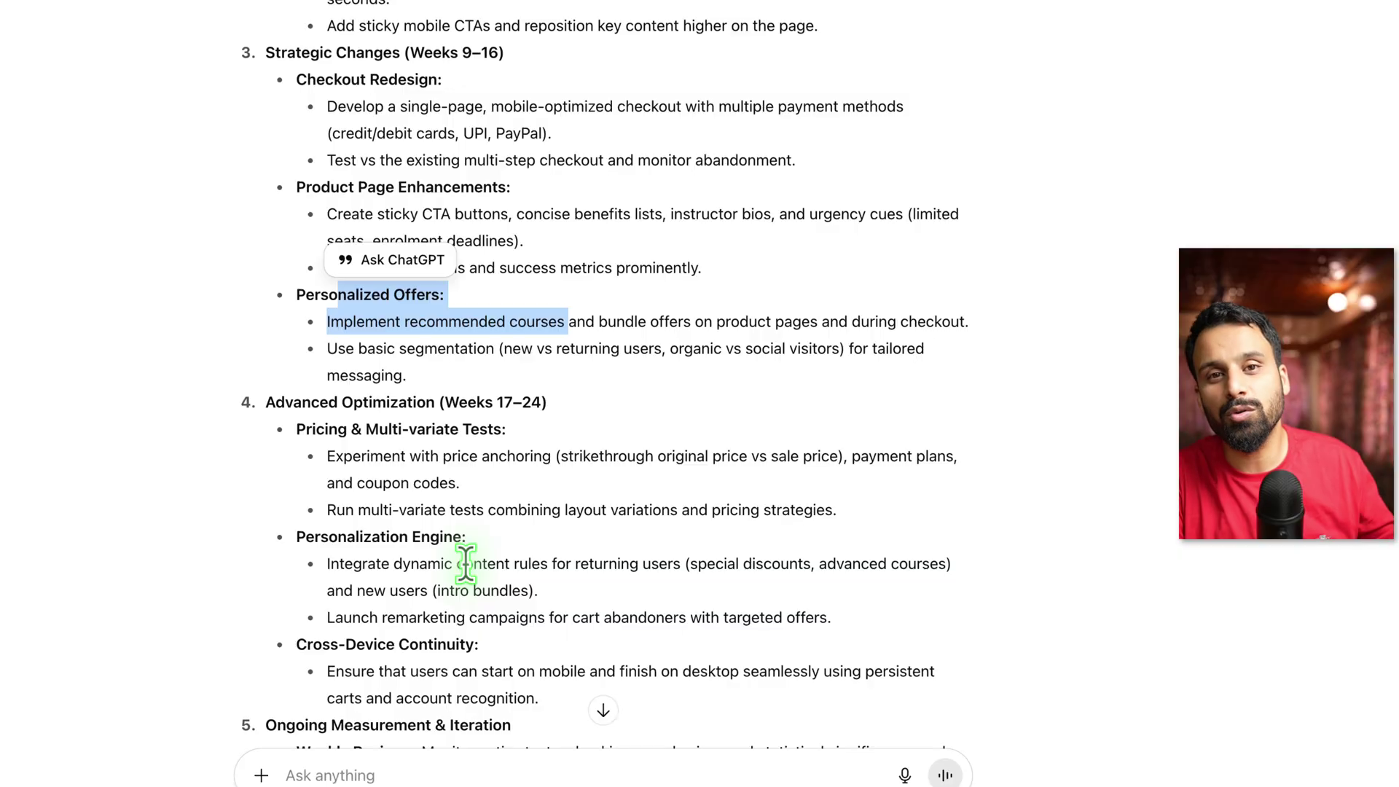
pyautogui.scroll(-2, 466, 565)
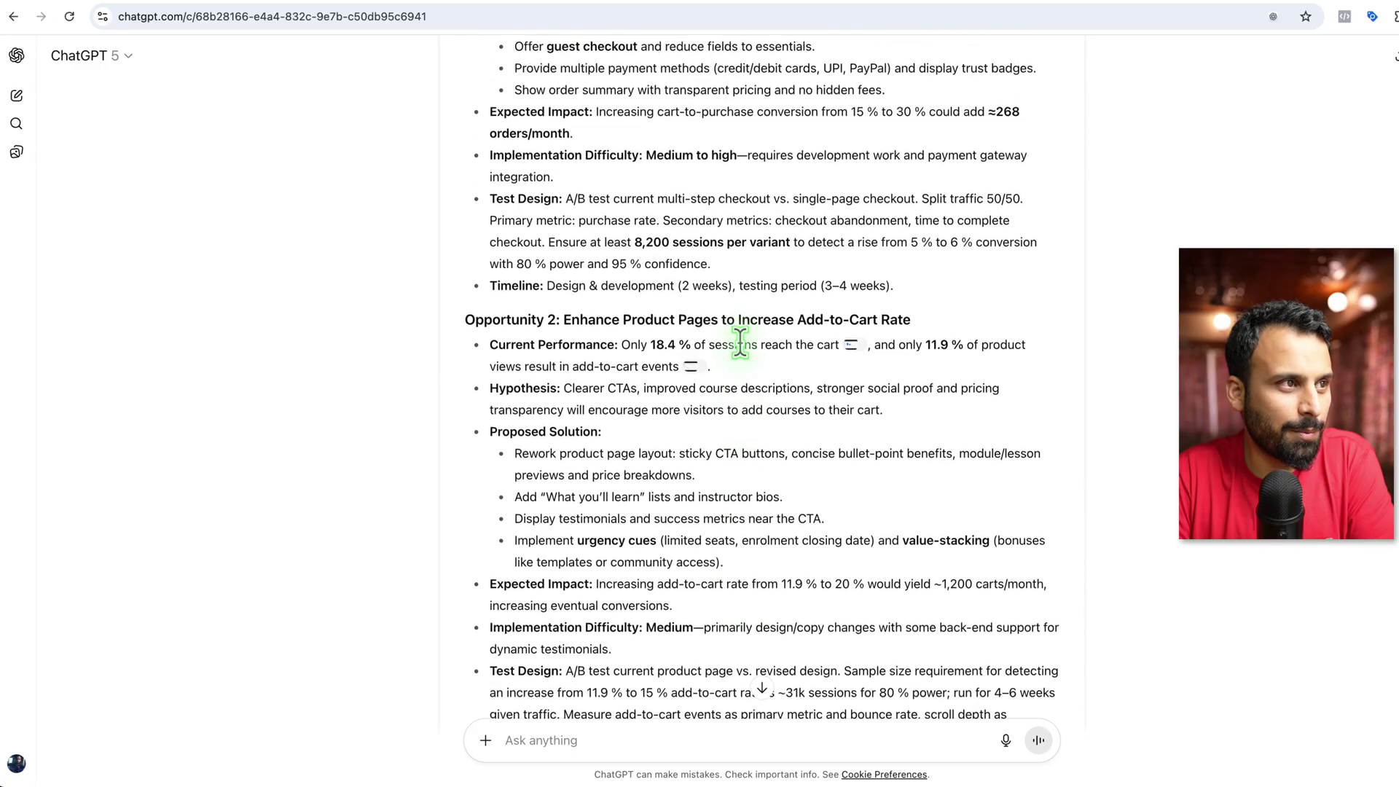
# Go back up through the CRO report to the funnel table and Critical Drop-off Analysis
pyautogui.scroll(10, 744, 306)
pyautogui.scroll(20, 741, 341)
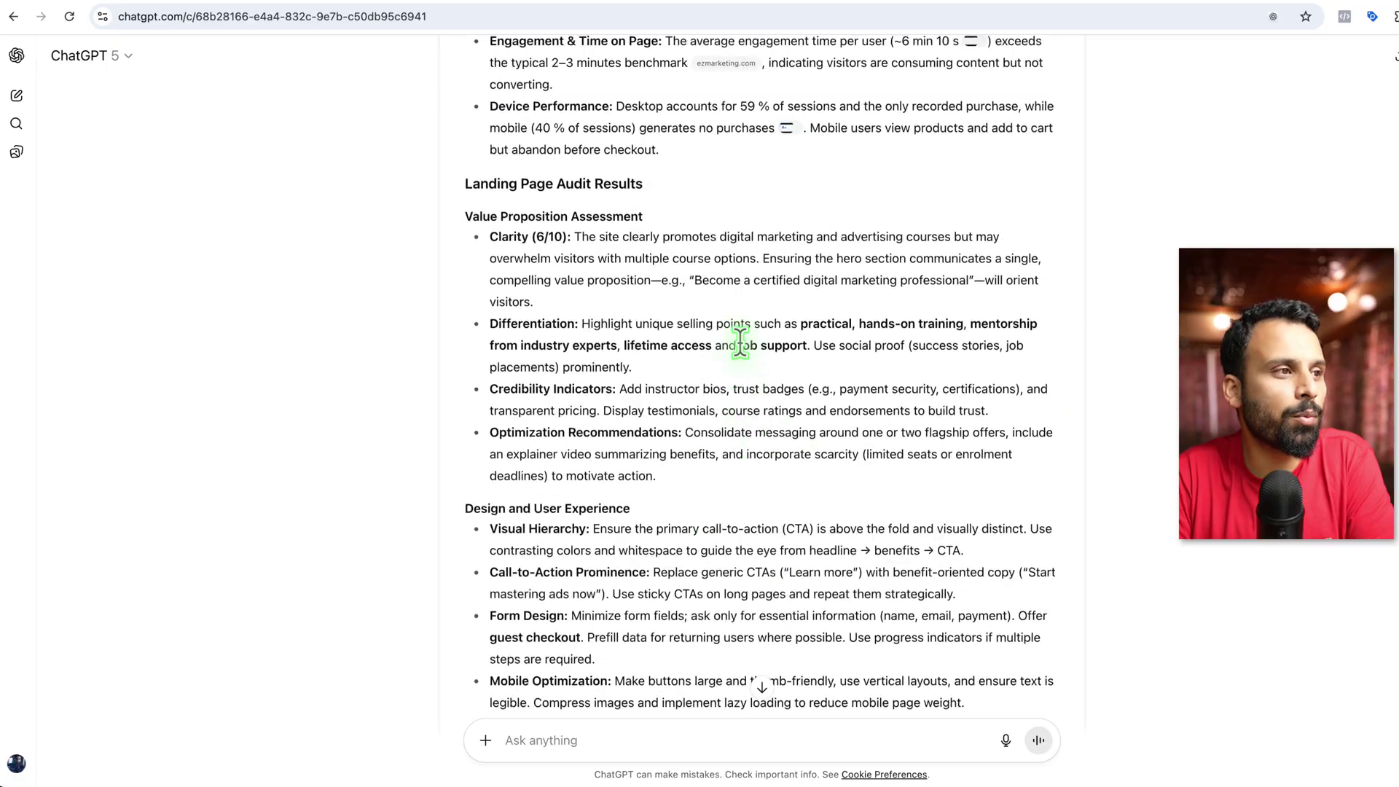
pyautogui.scroll(2, 740, 341)
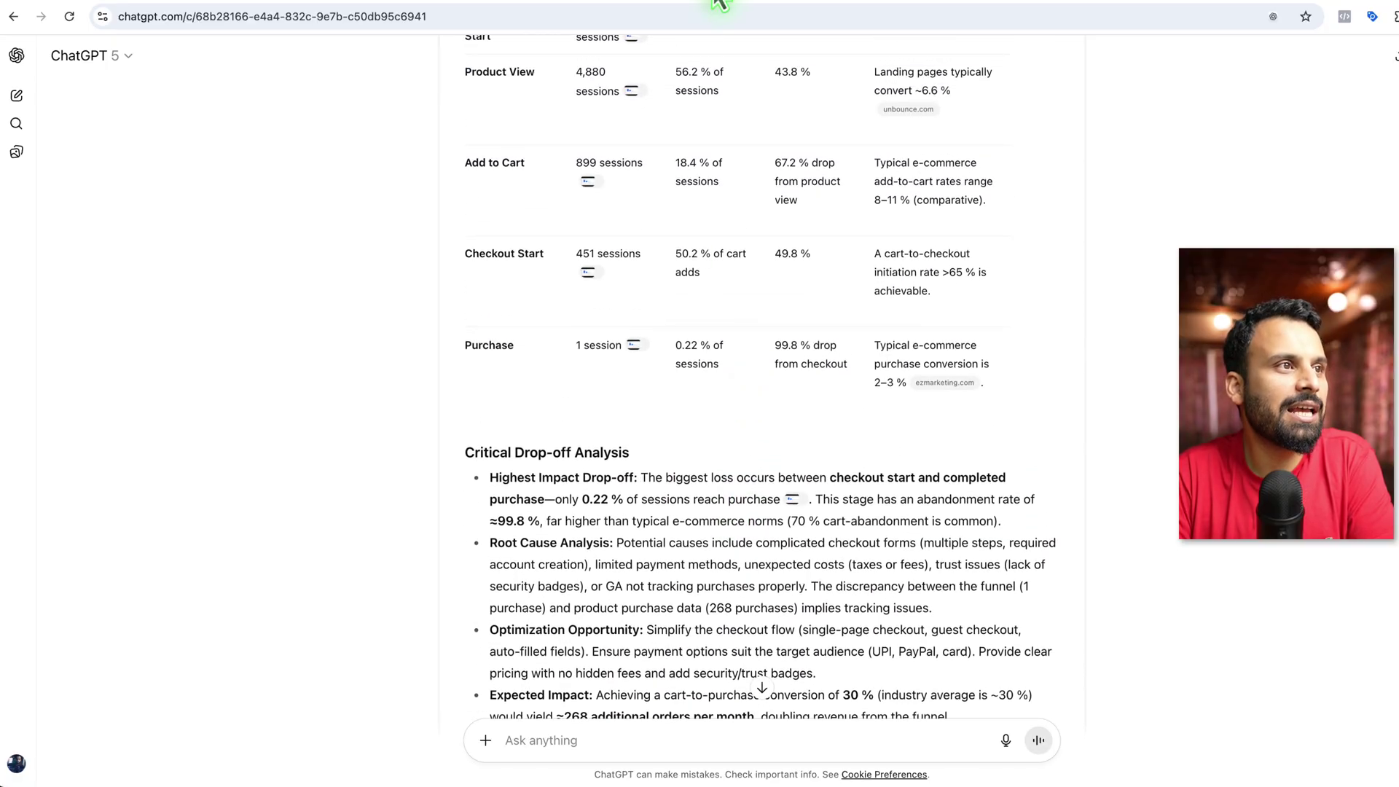
# Switch to the Conversion Rate Optimization Strategy presentation in Gamma and review its performance, funnel analysis, optimization goals and revenue impact cards
pyautogui.hotkey('ctrl', 'Tab')
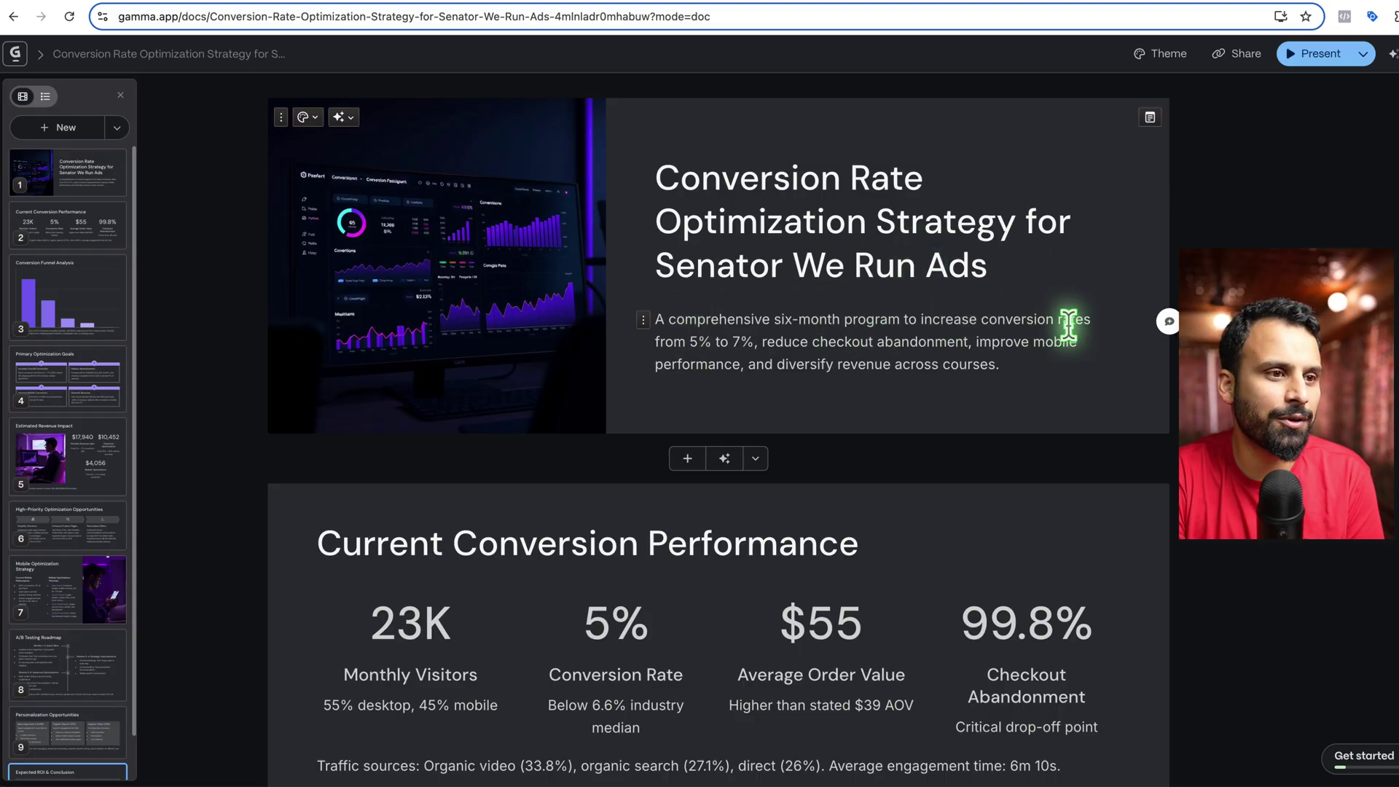
pyautogui.scroll(-4, 809, 364)
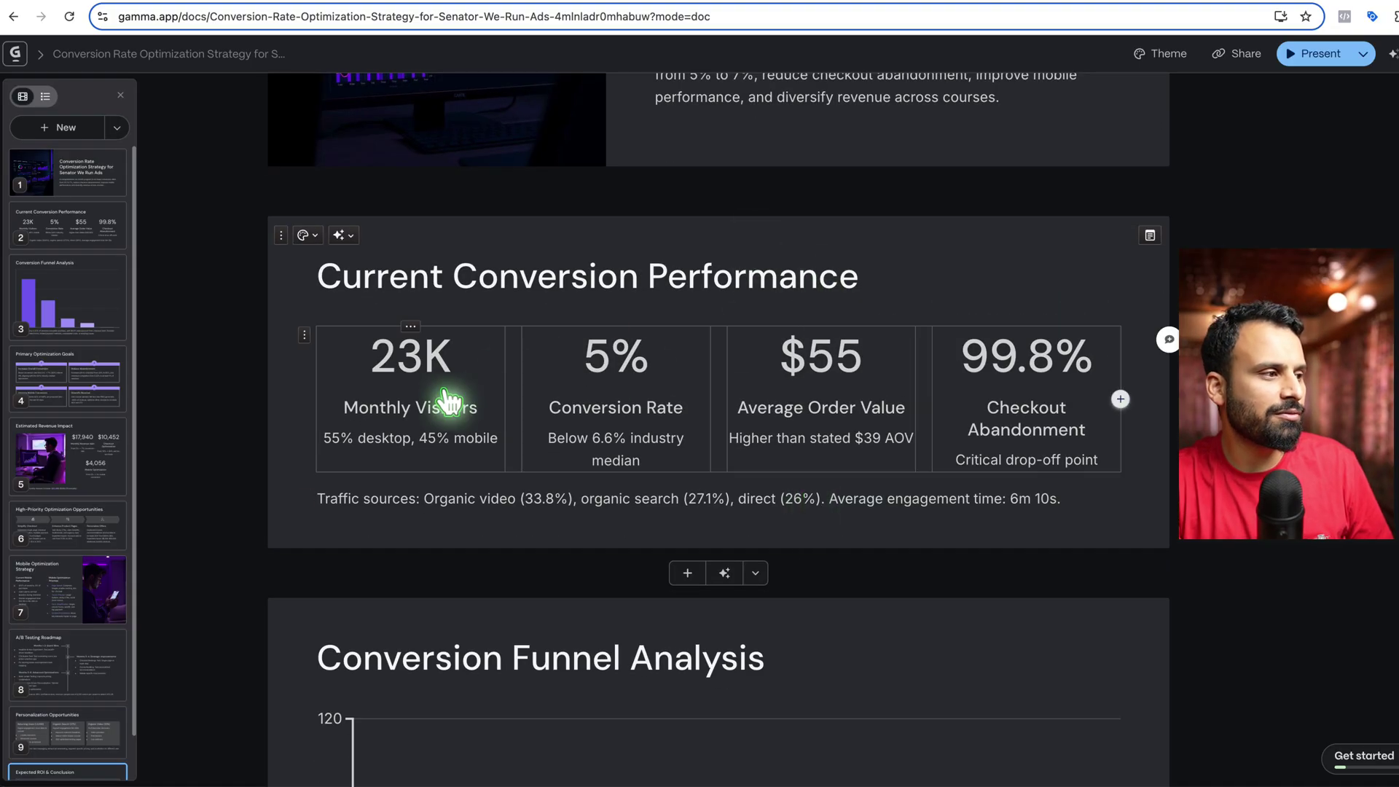
pyautogui.scroll(-8, 970, 503)
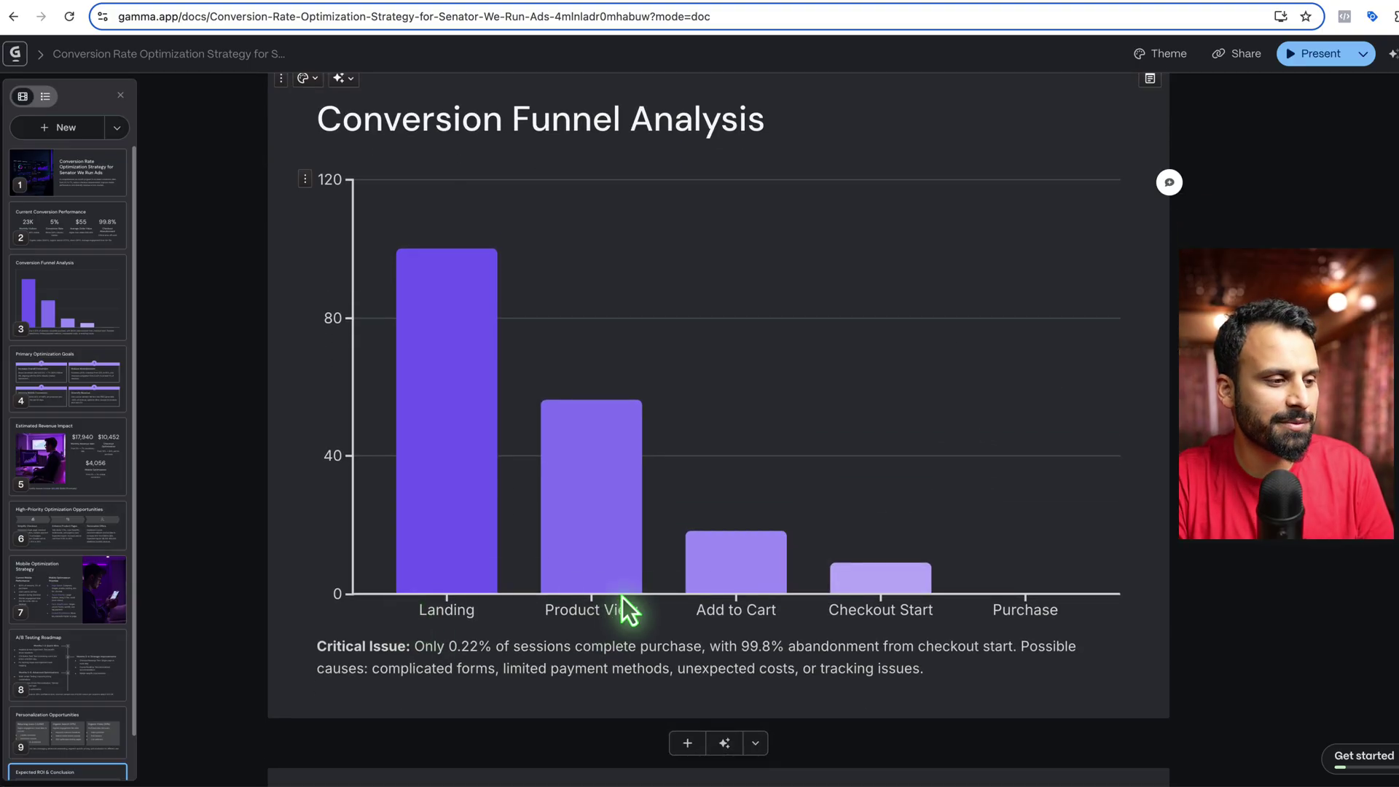
pyautogui.moveTo(906, 623)
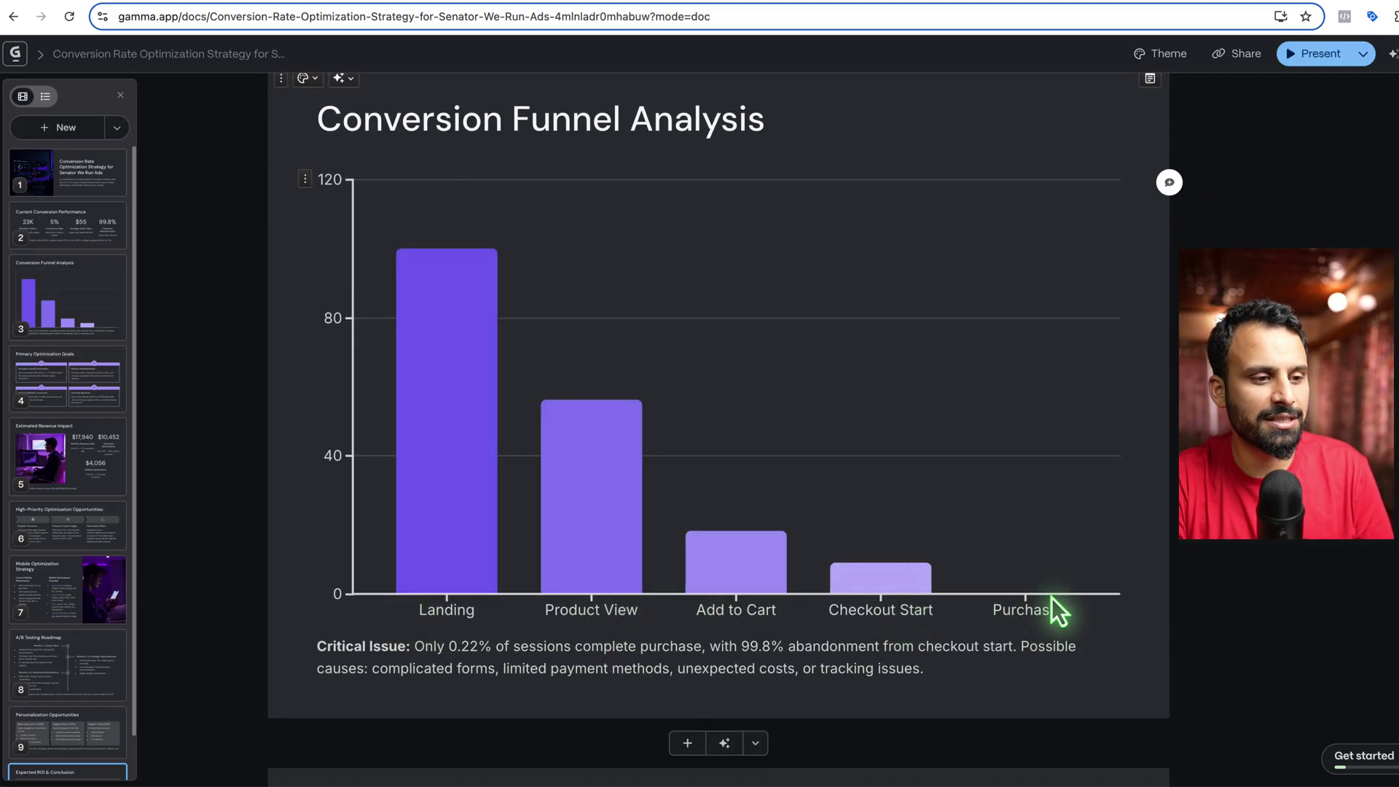
pyautogui.scroll(-8, 536, 148)
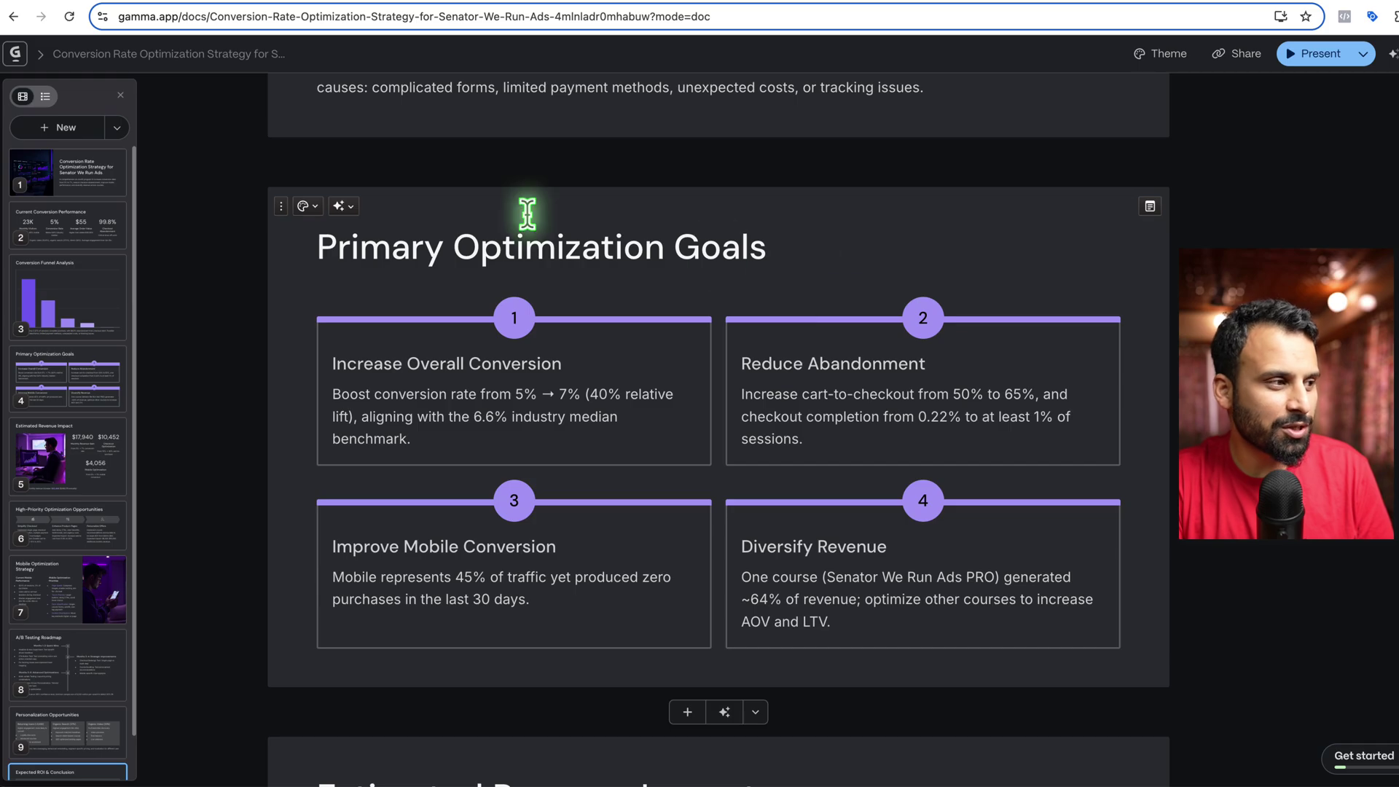
pyautogui.scroll(-9, 398, 424)
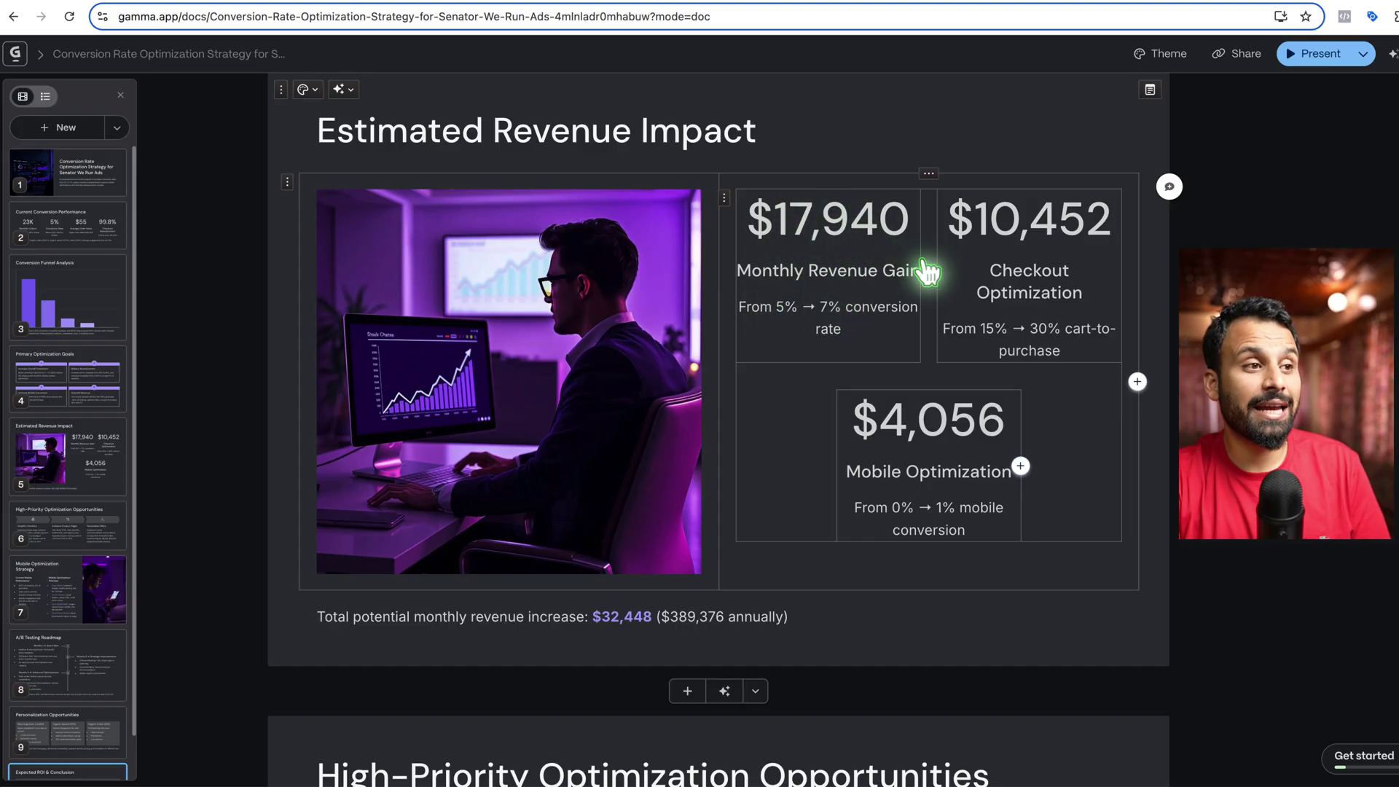
# Look through the presentation's High-Priority Optimization Opportunities, Mobile Optimization Strategy and A/B Testing Roadmap cards
pyautogui.scroll(-8, 985, 269)
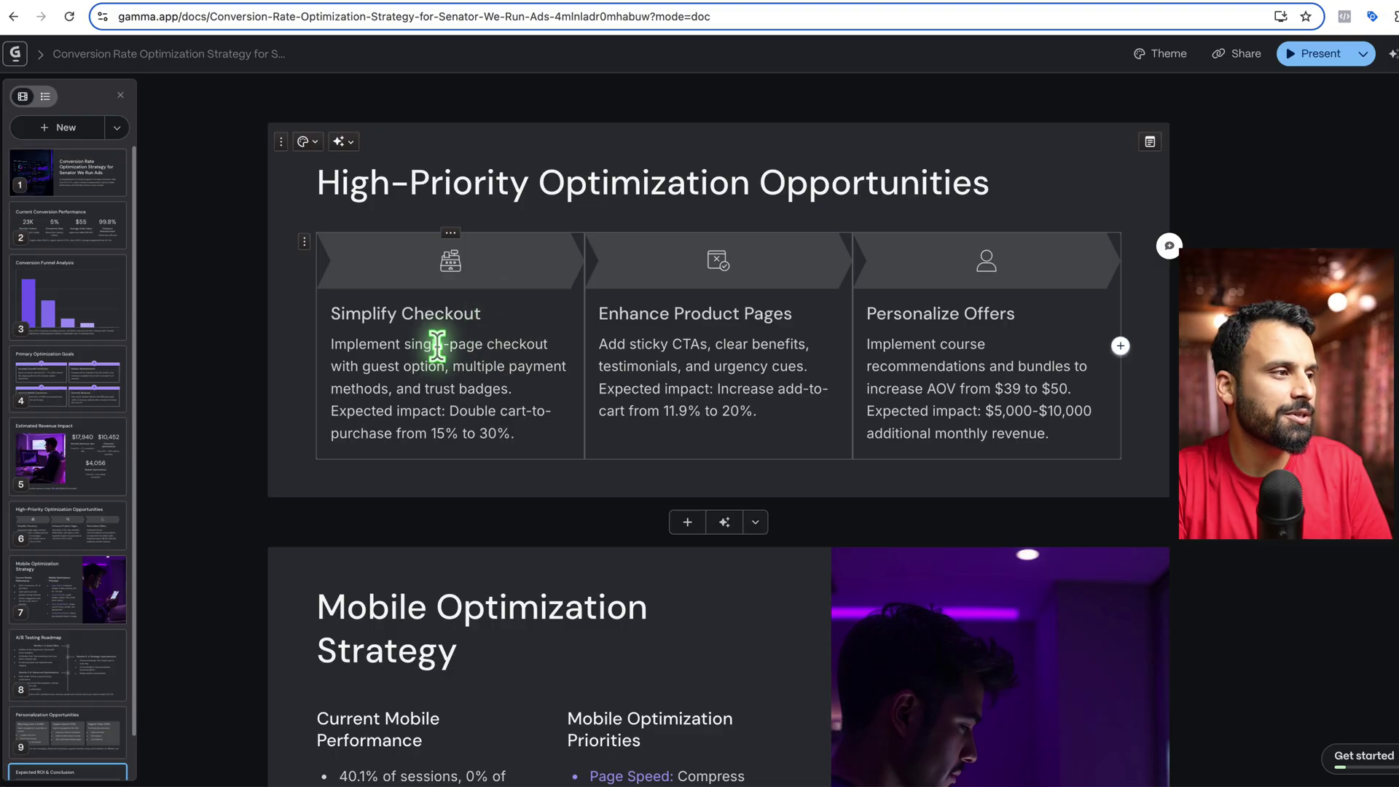
pyautogui.scroll(-6, 787, 609)
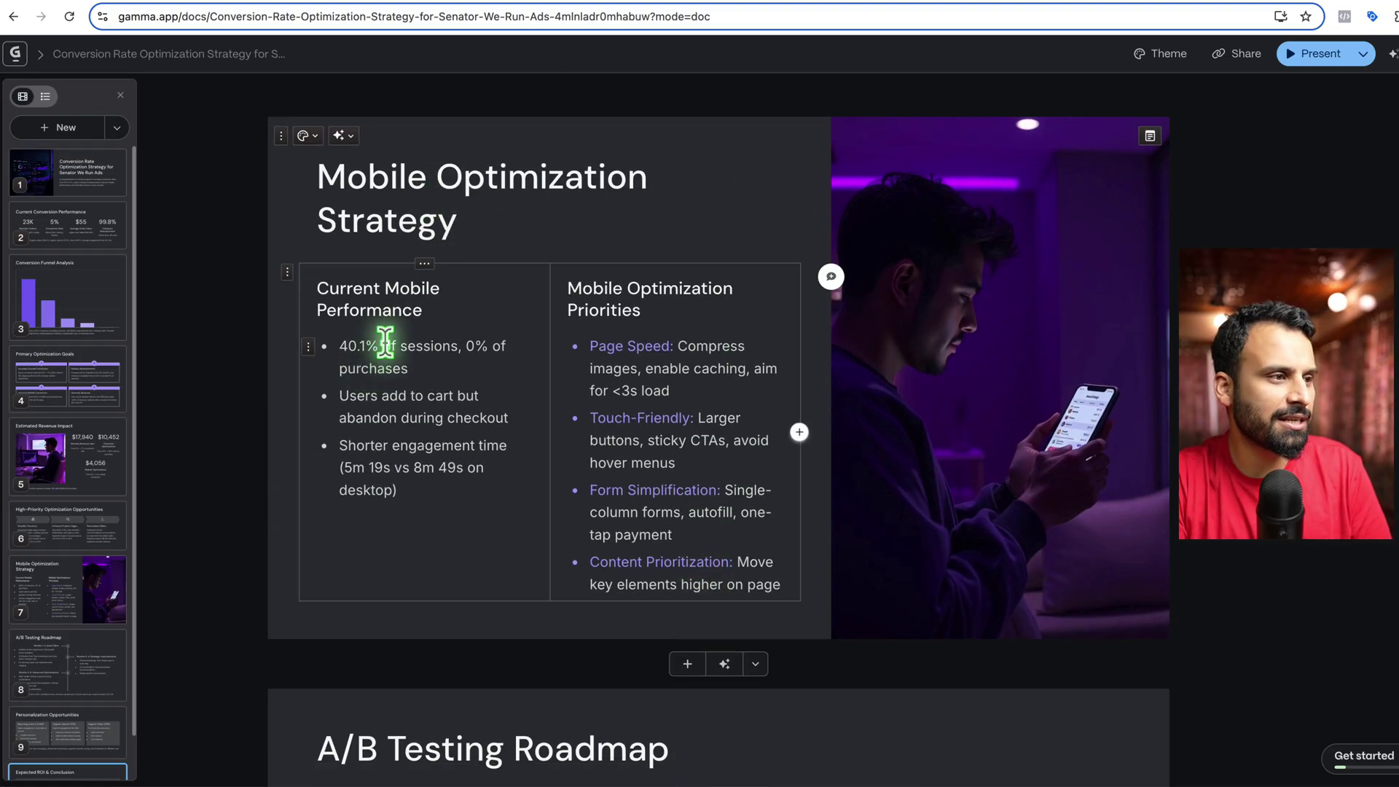
pyautogui.scroll(-8, 625, 413)
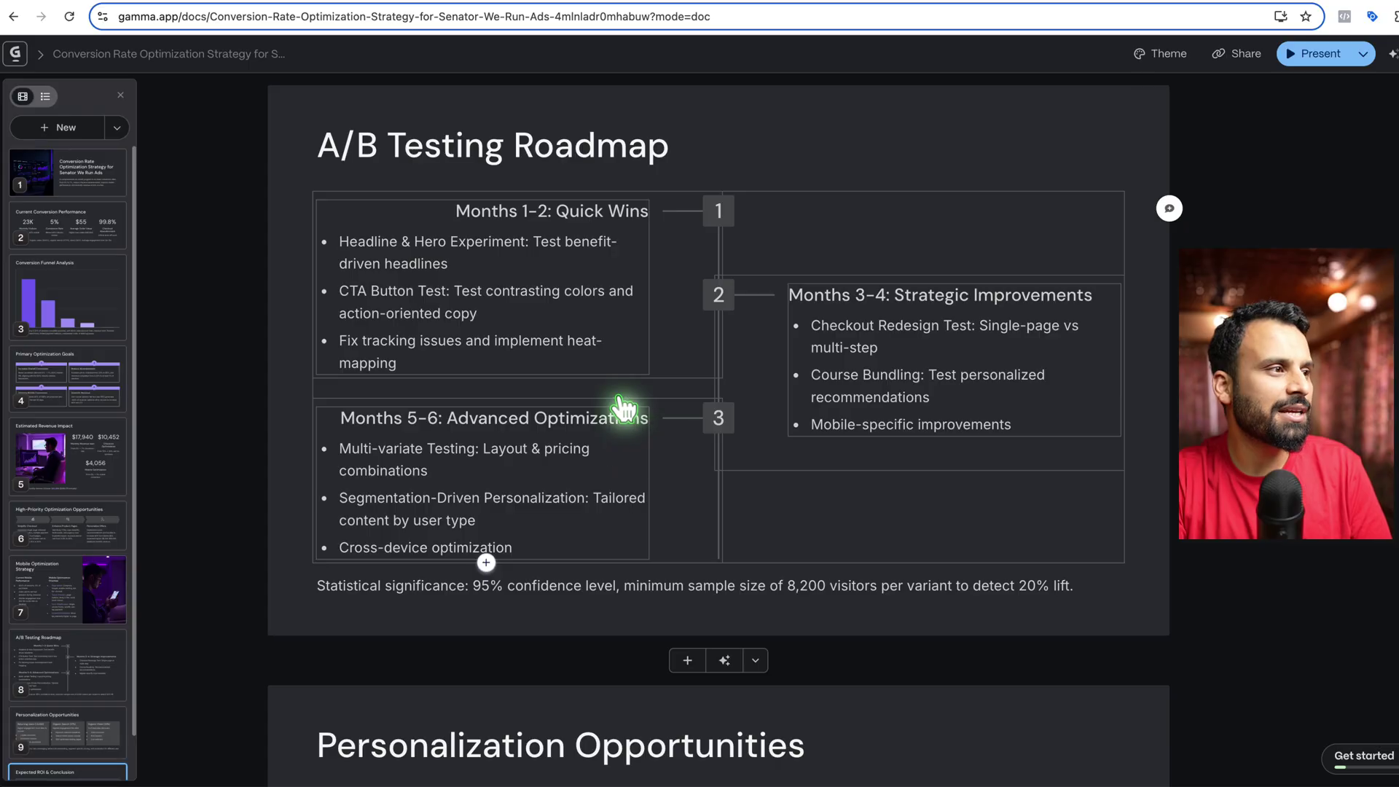
pyautogui.scroll(-1, 704, 523)
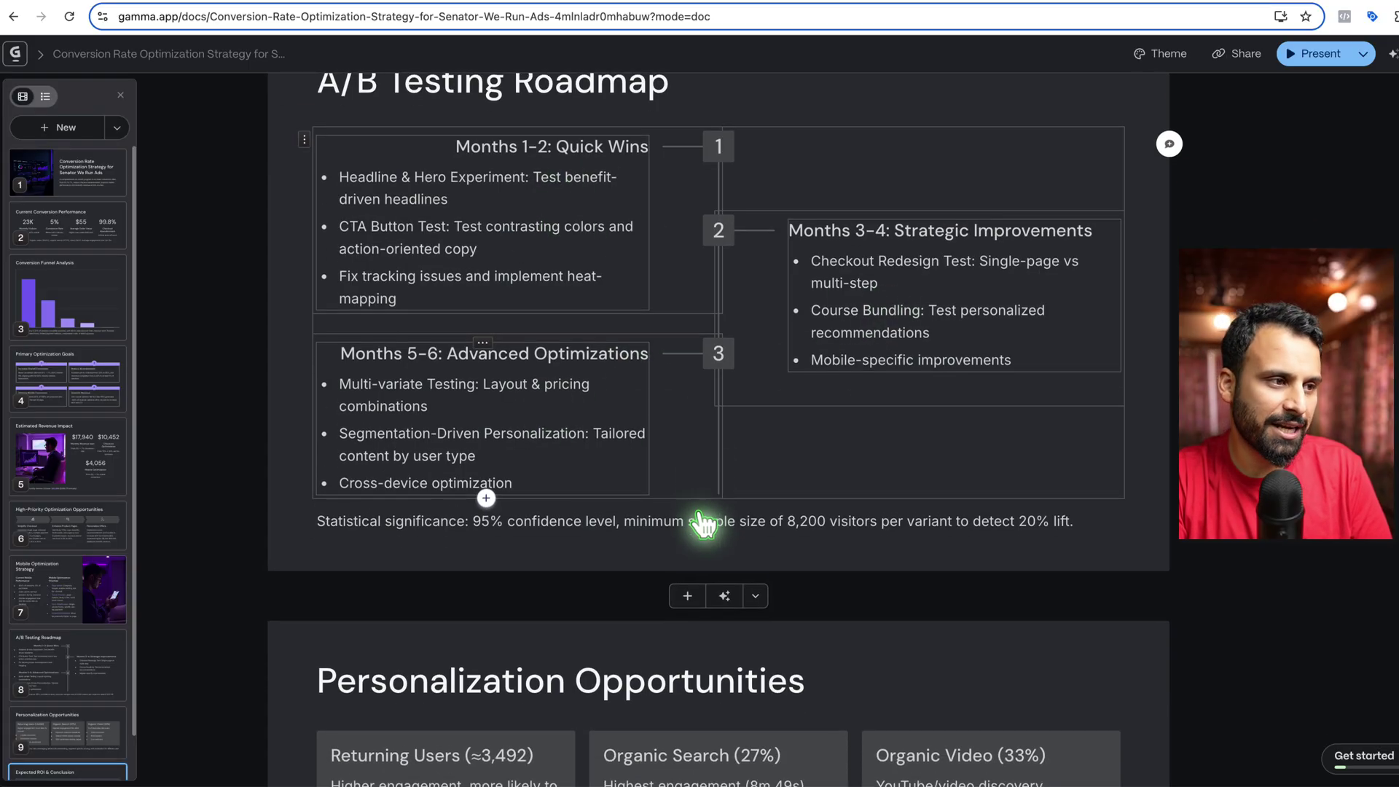
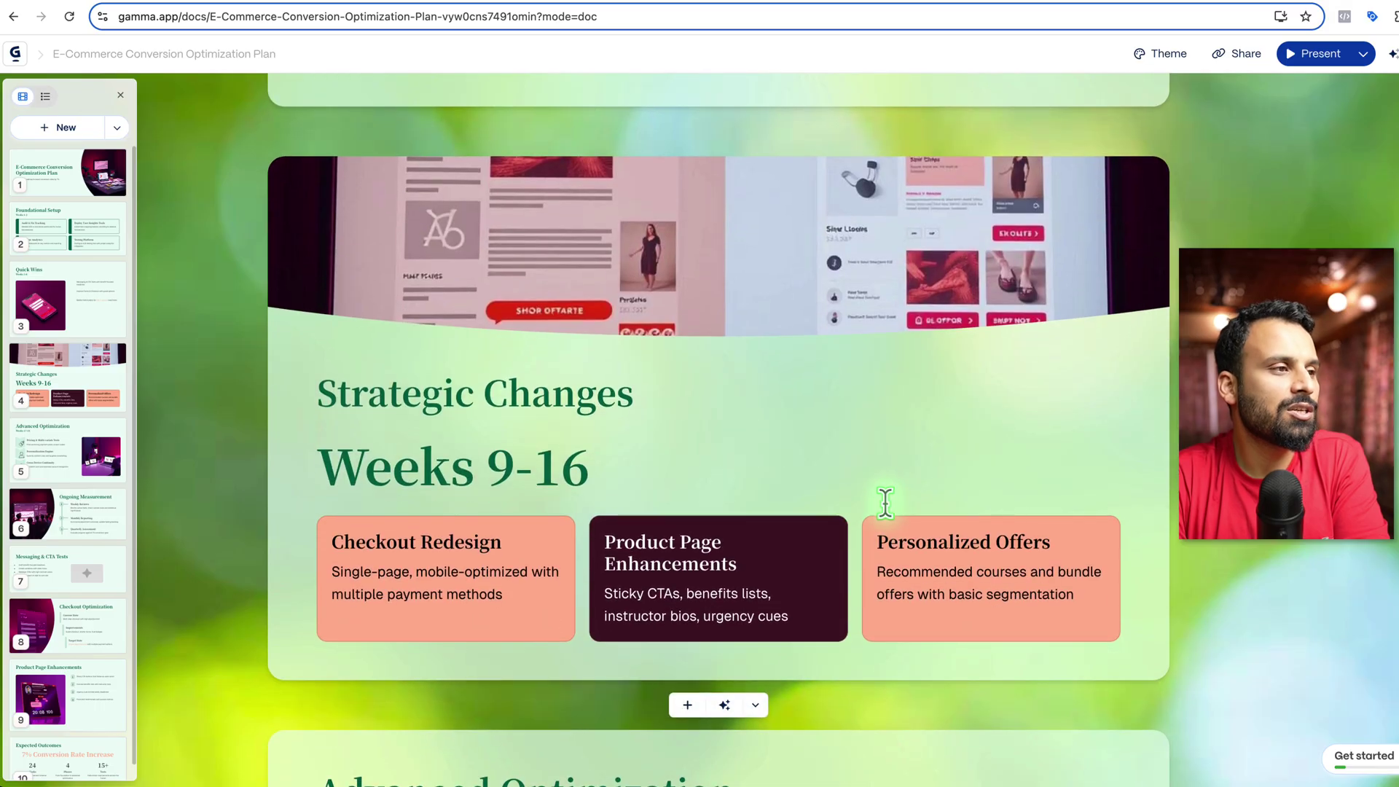
# Review the Strategic Changes, Advanced Optimization and Ongoing Measurement cards of the E-Commerce Conversion Optimization Plan presentation
pyautogui.scroll(1, 860, 473)
pyautogui.scroll(-2, 846, 462)
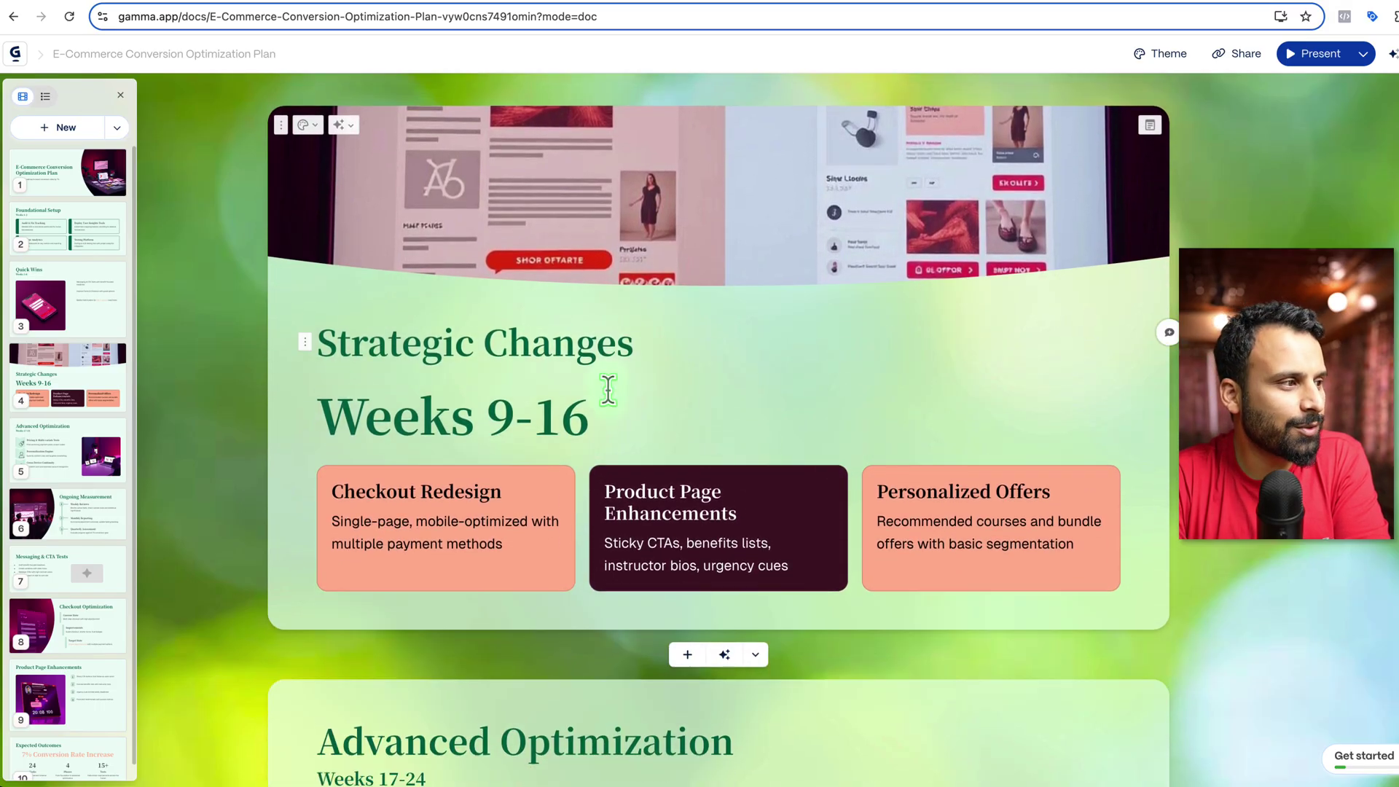
pyautogui.scroll(-7, 686, 503)
pyautogui.scroll(-5, 684, 498)
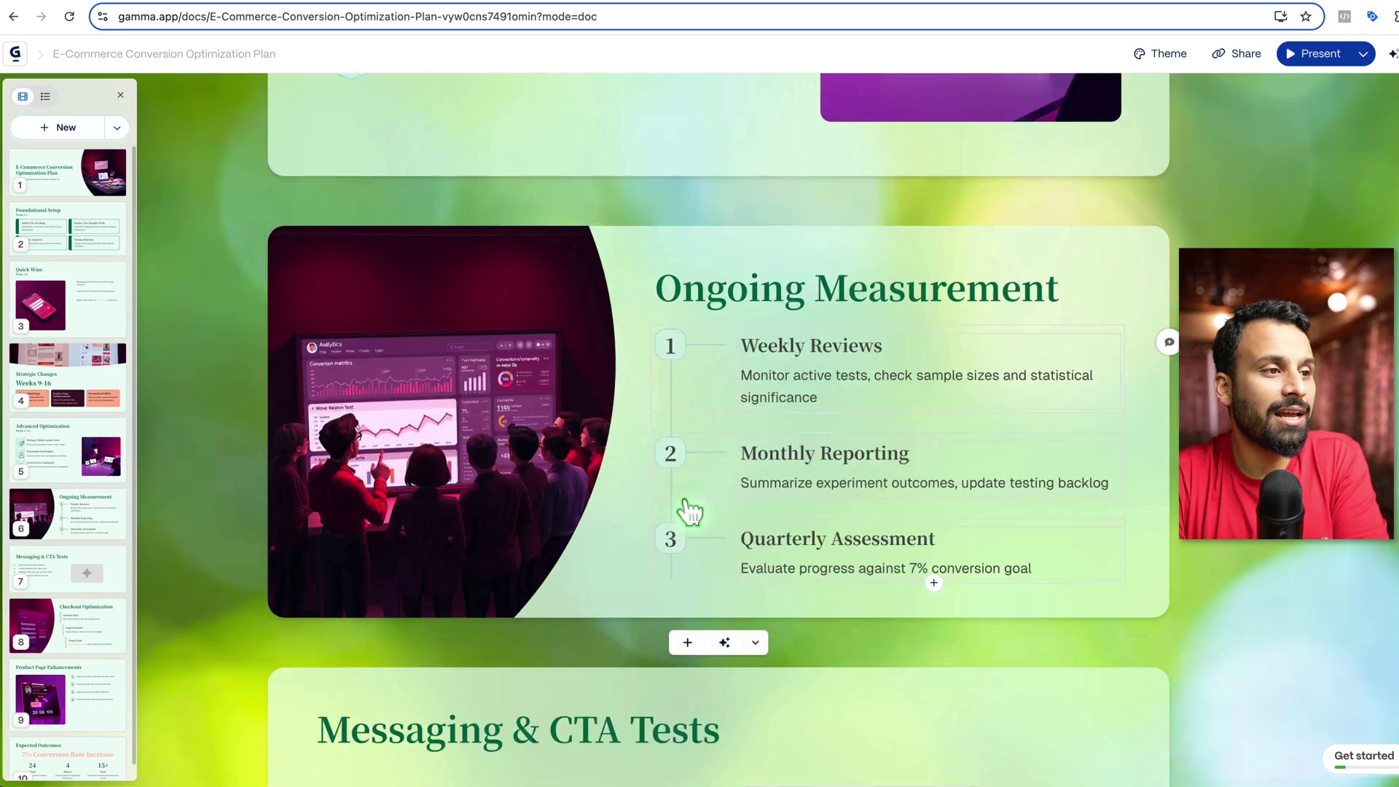
pyautogui.scroll(5, 684, 498)
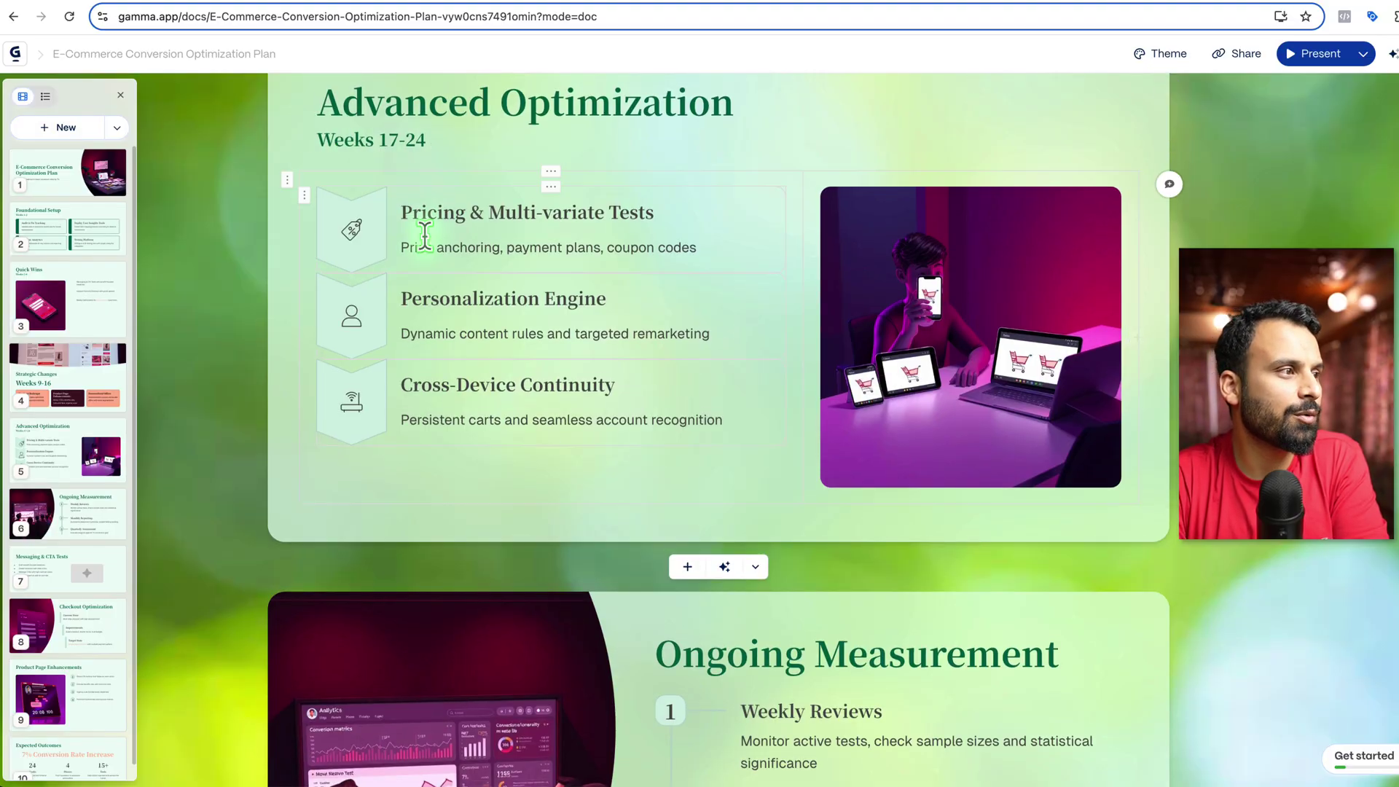
pyautogui.scroll(-4, 492, 488)
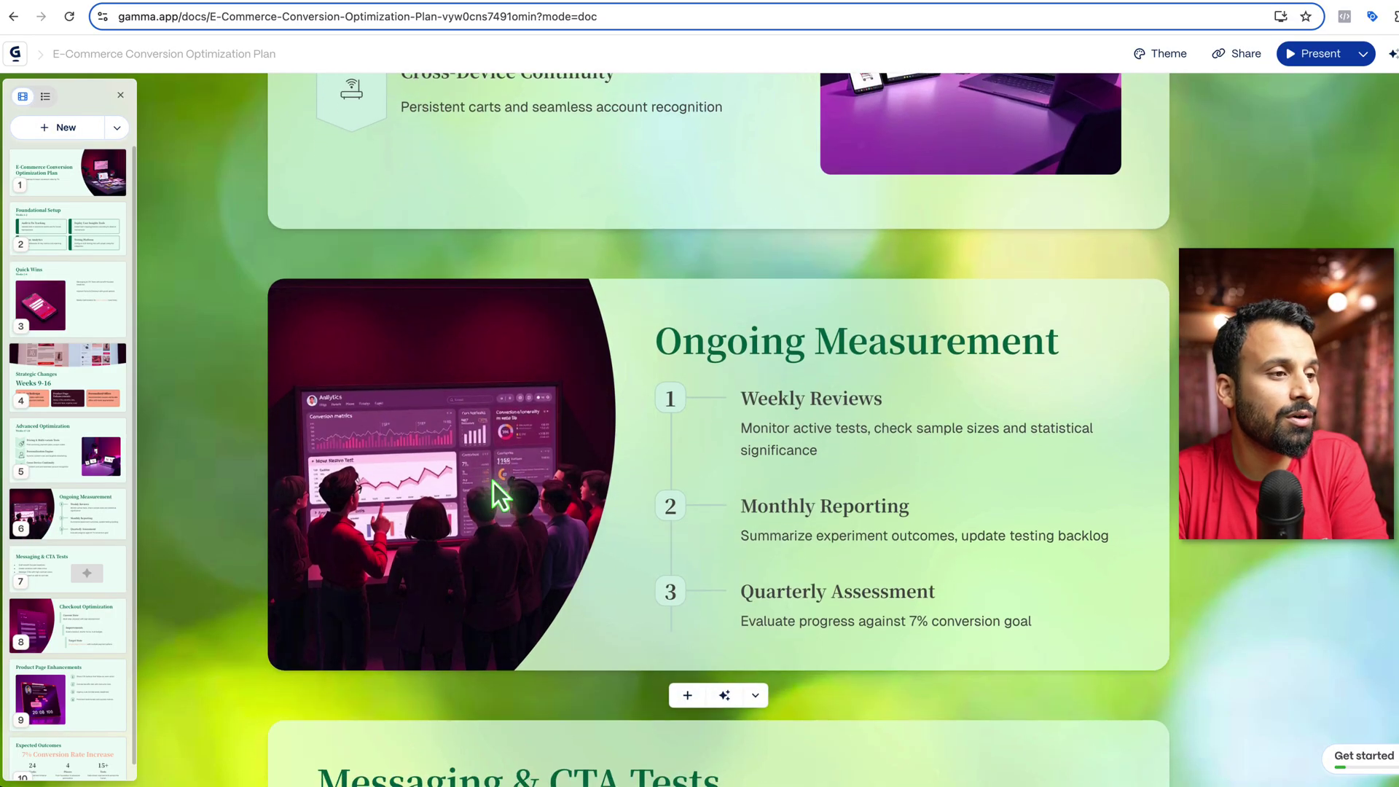
# Look through the plan's Messaging & CTA Tests, Checkout Optimization, Product Page Enhancements and Expected Outcomes cards
pyautogui.scroll(-6, 801, 543)
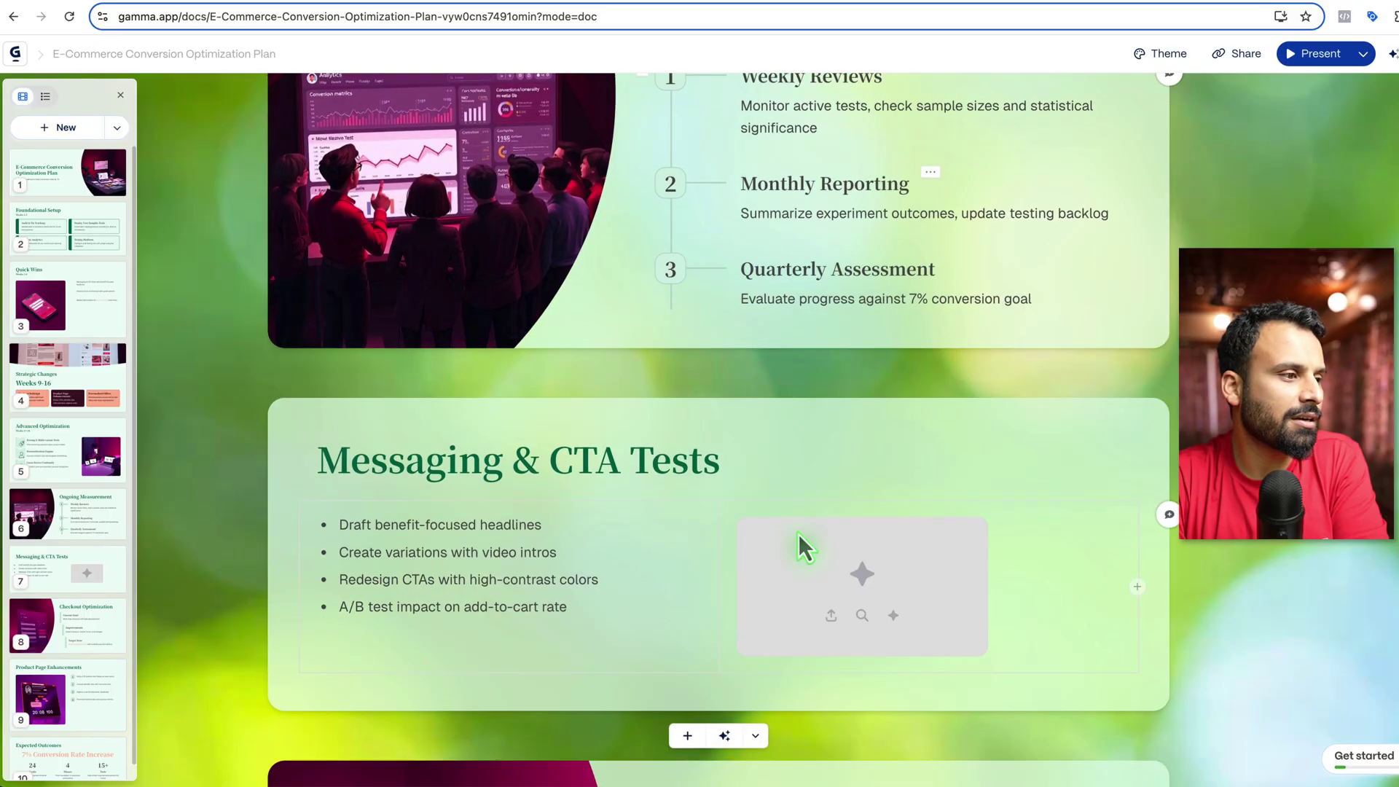
pyautogui.scroll(-9, 709, 461)
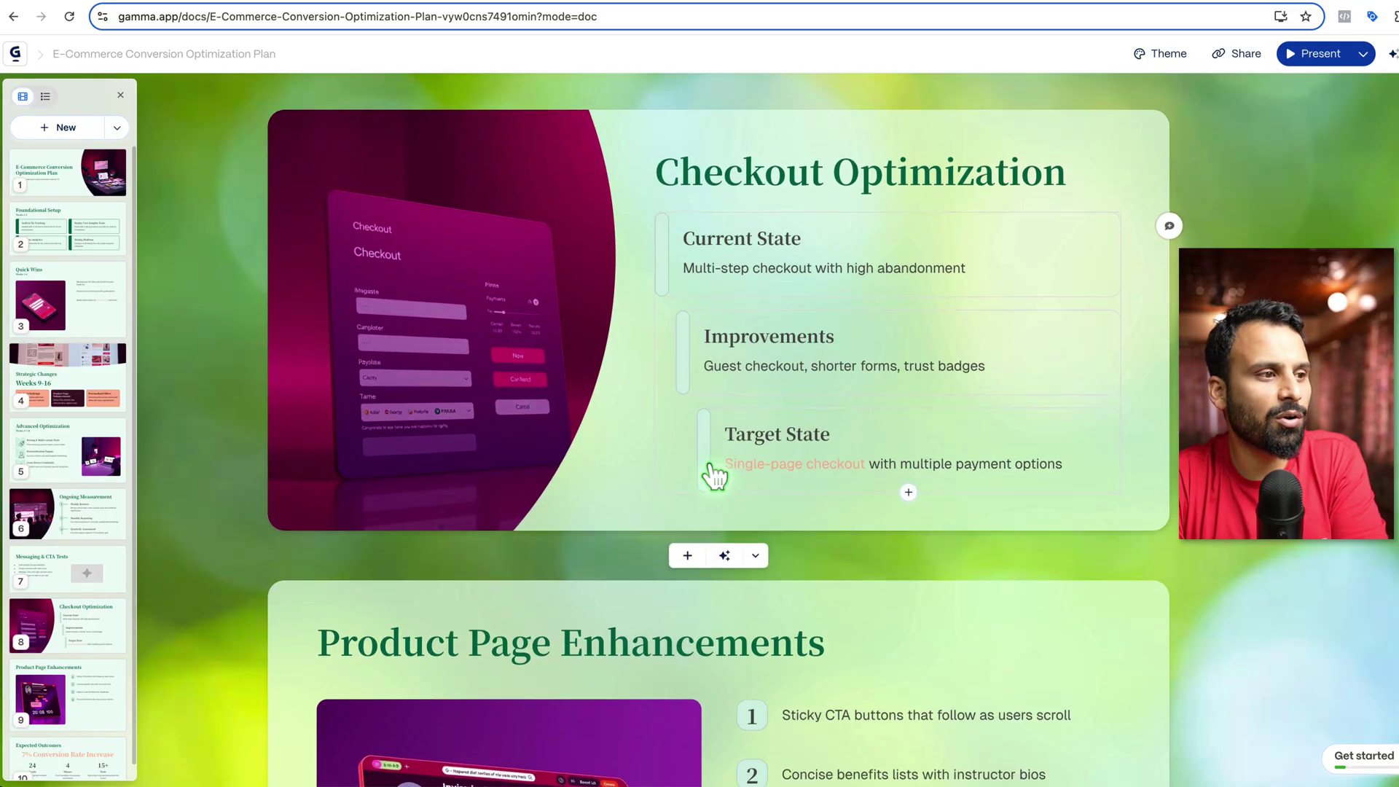
pyautogui.scroll(-1, 905, 519)
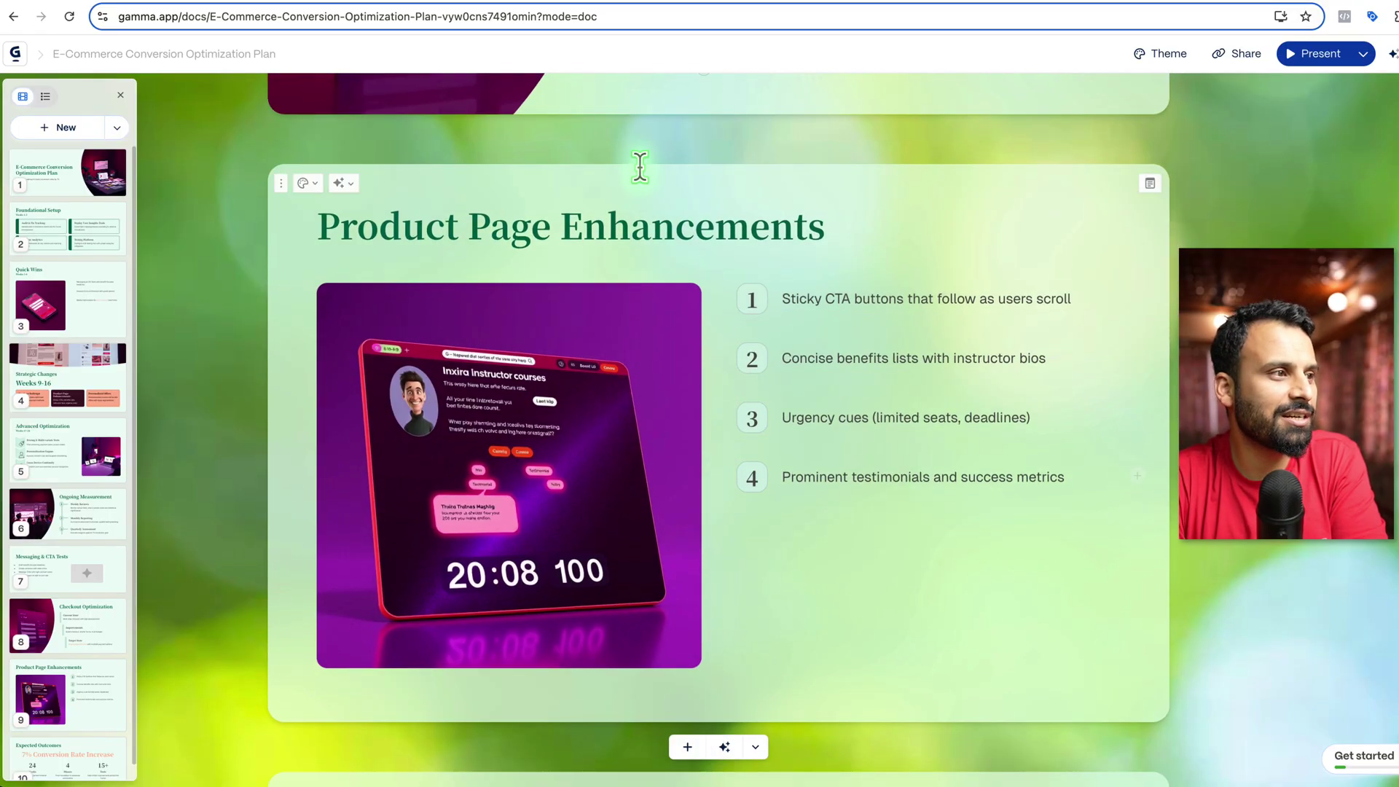
pyautogui.scroll(-2, 828, 530)
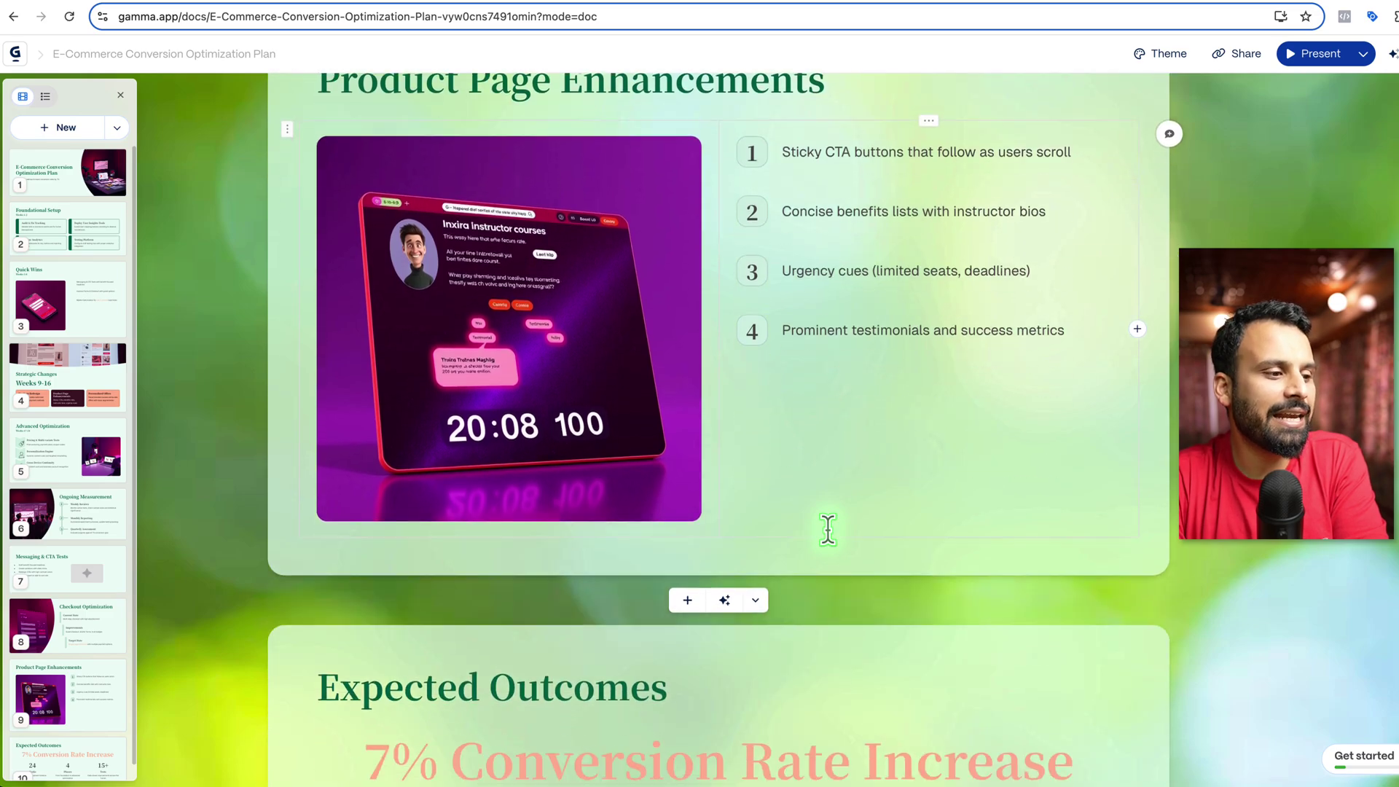
pyautogui.scroll(2, 828, 530)
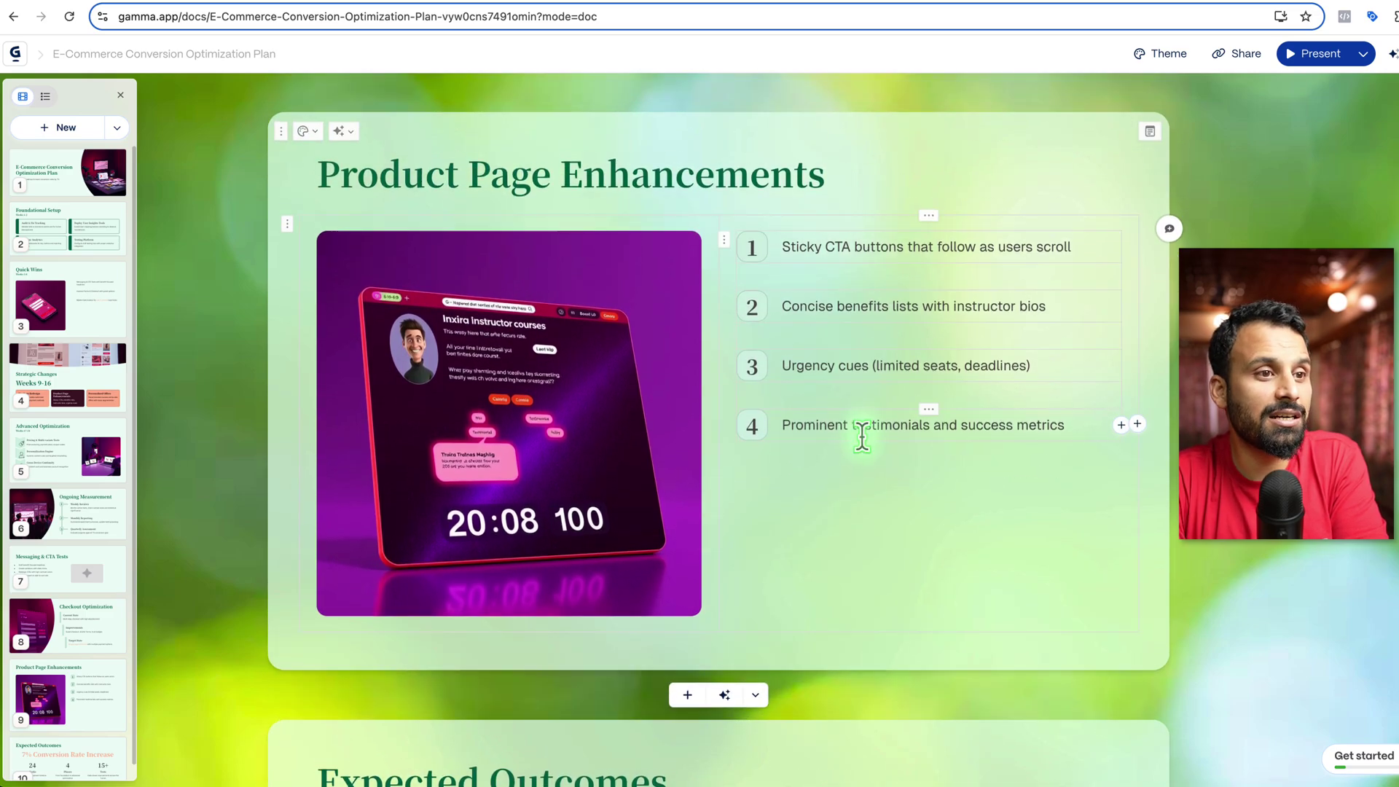
pyautogui.scroll(-5, 910, 576)
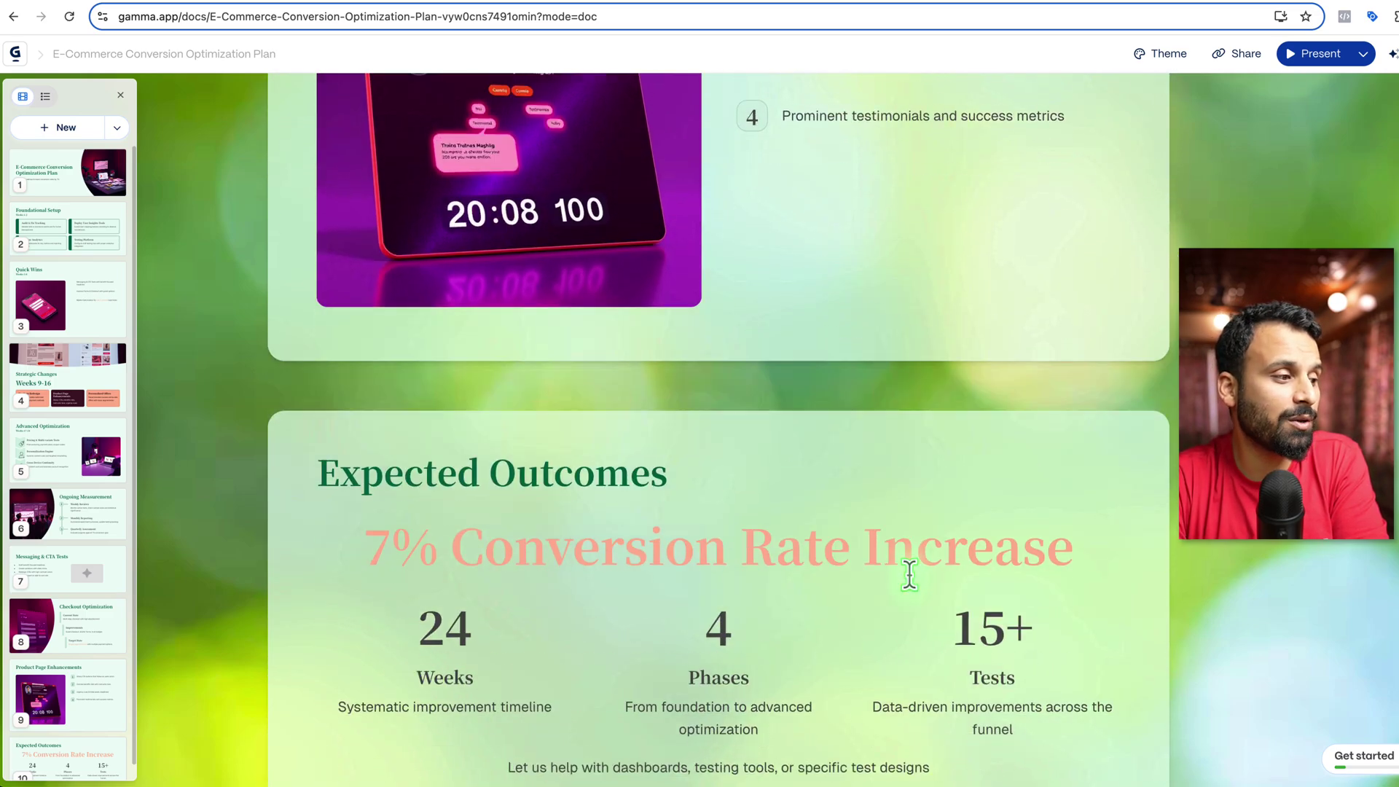